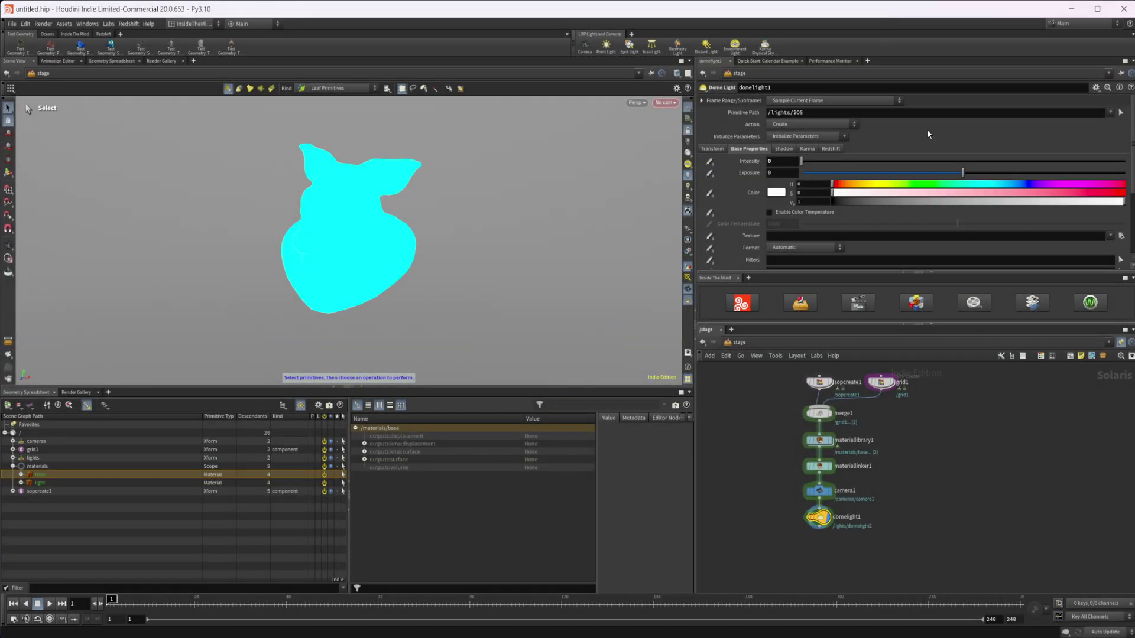
# Look at the pig-head geometry inside sopcreate1's SOP network, then return to the /stage network.
pyautogui.moveTo(835, 365); pyautogui.dragTo(851, 394, button='middle')
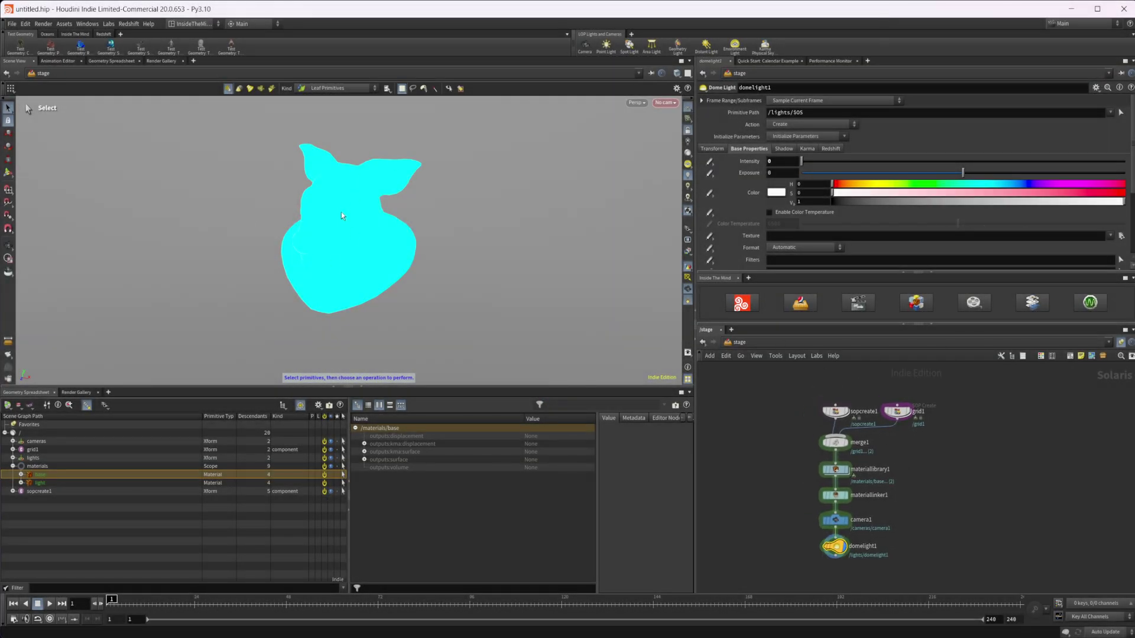
pyautogui.click(835, 413)
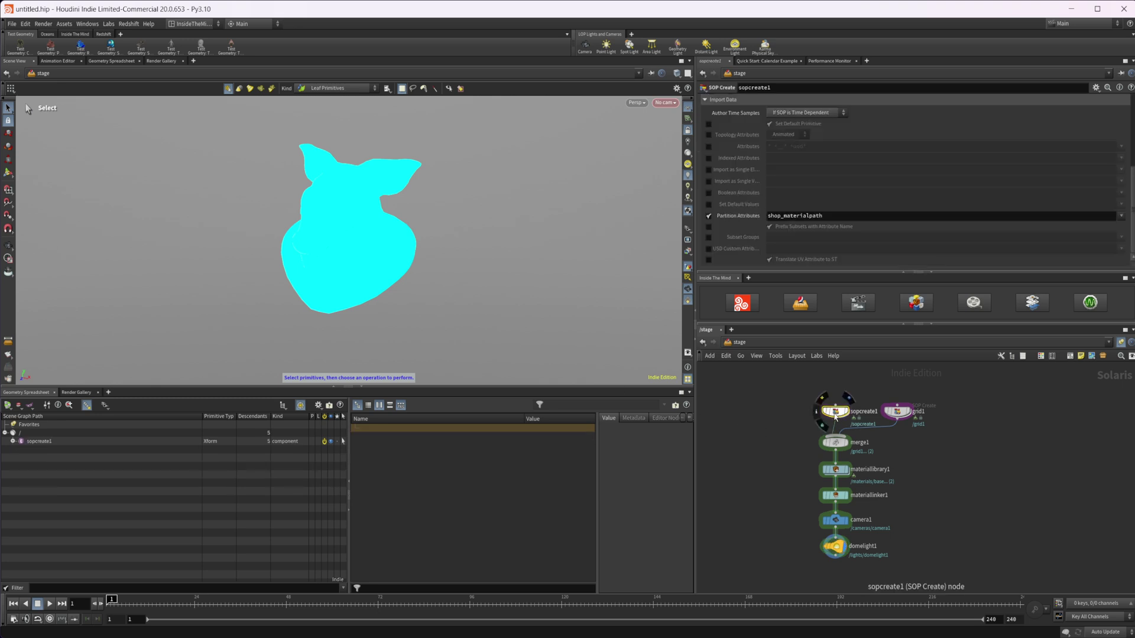
pyautogui.doubleClick(835, 412)
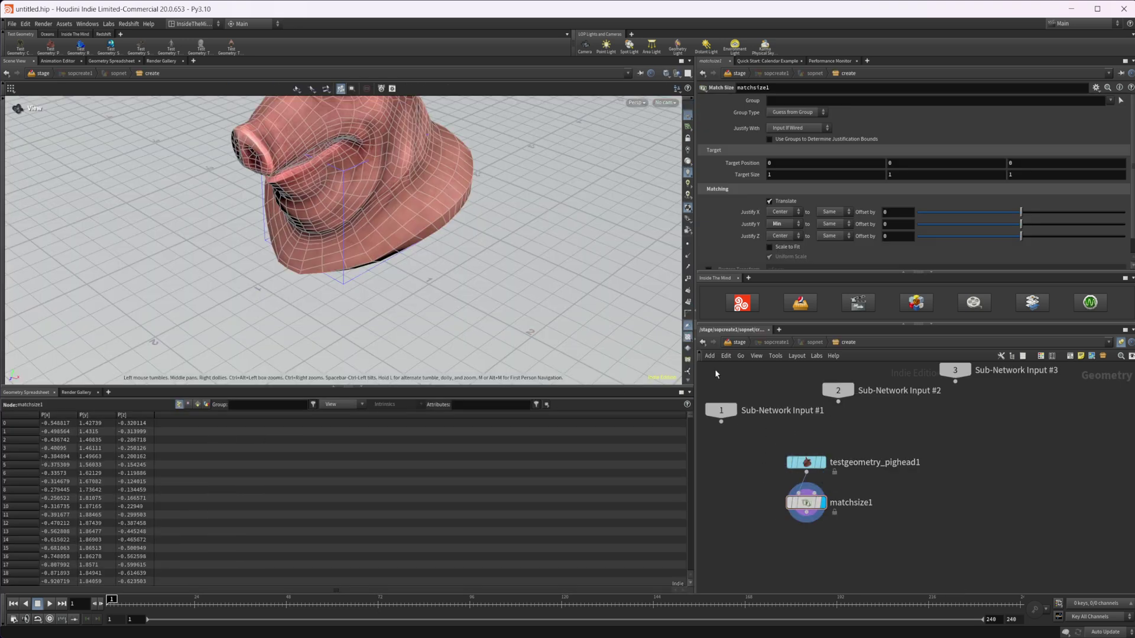
pyautogui.click(737, 342)
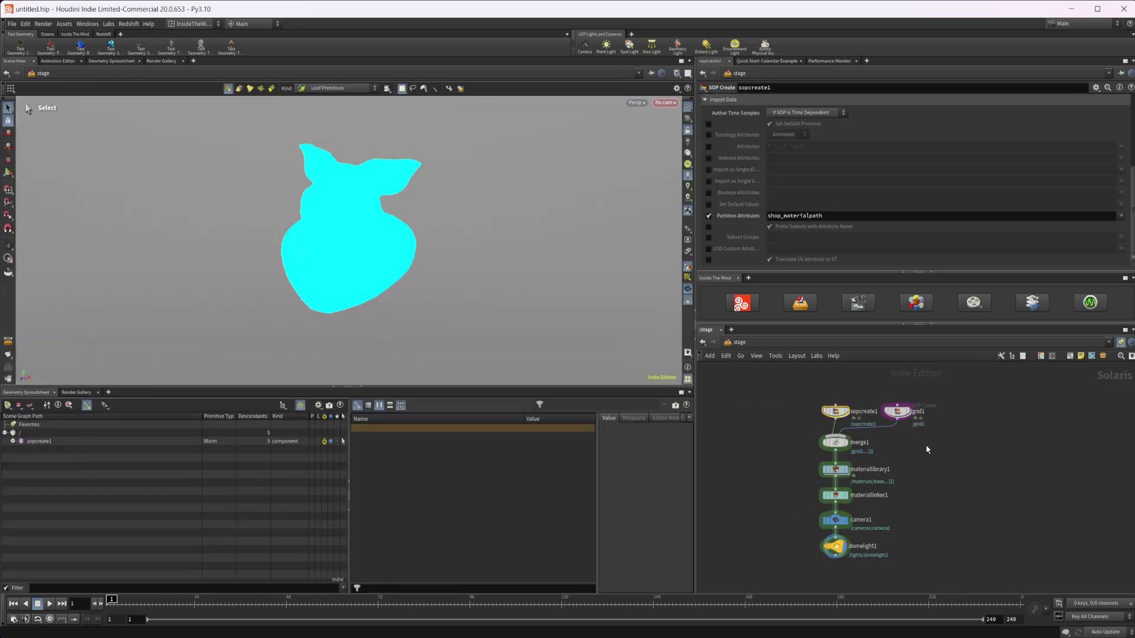
pyautogui.doubleClick(835, 469)
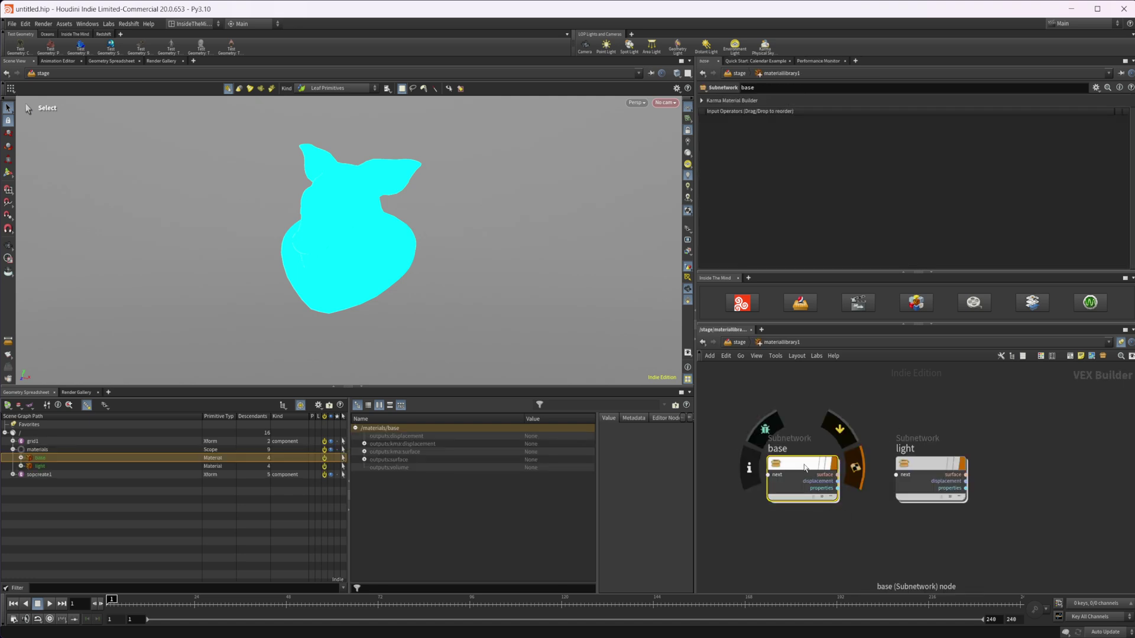
pyautogui.doubleClick(810, 462)
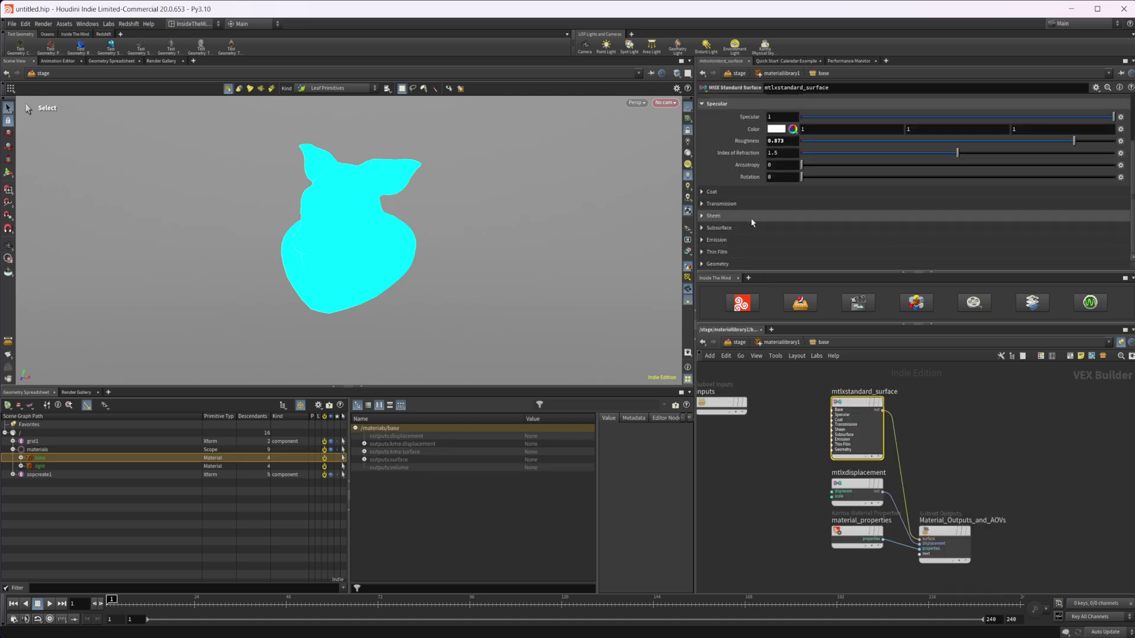
pyautogui.scroll(2, 751, 202)
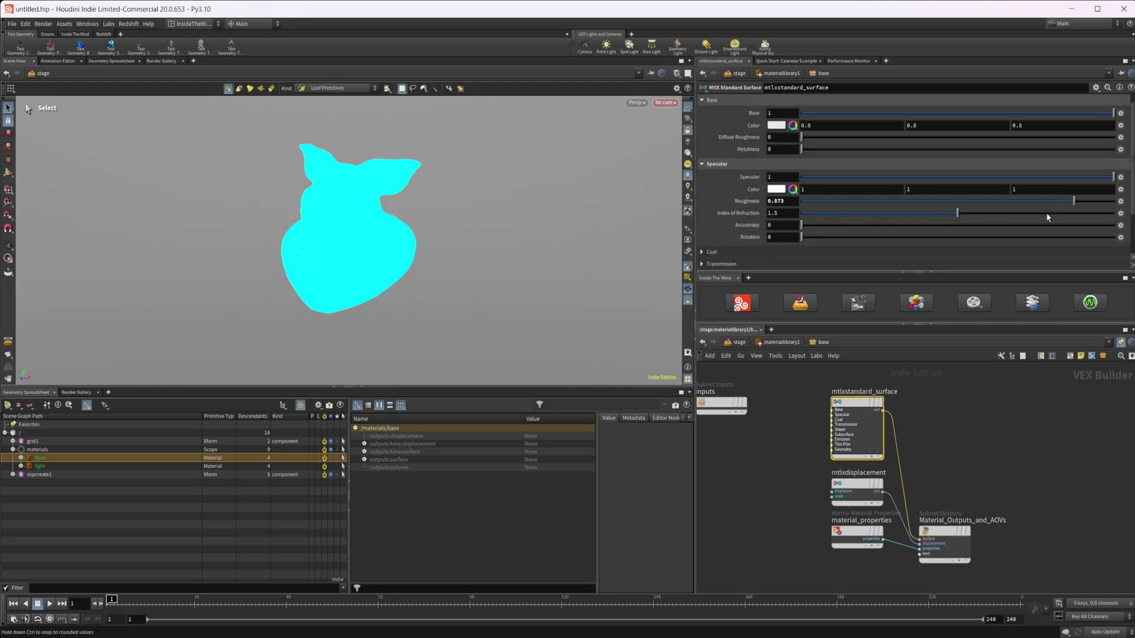
pyautogui.click(848, 347)
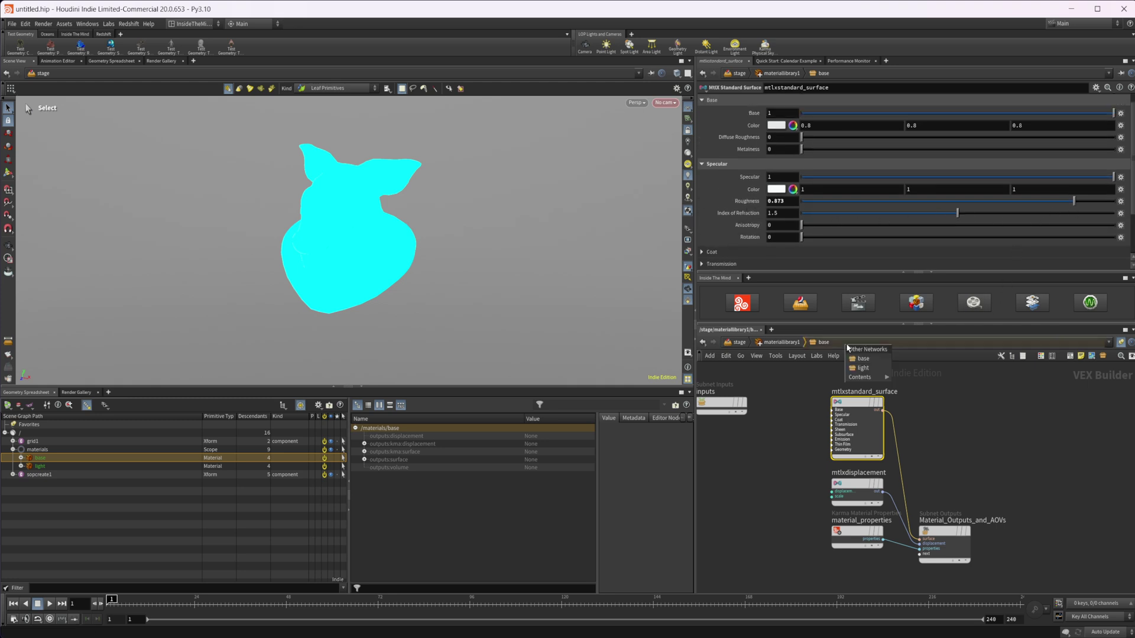
pyautogui.click(864, 376)
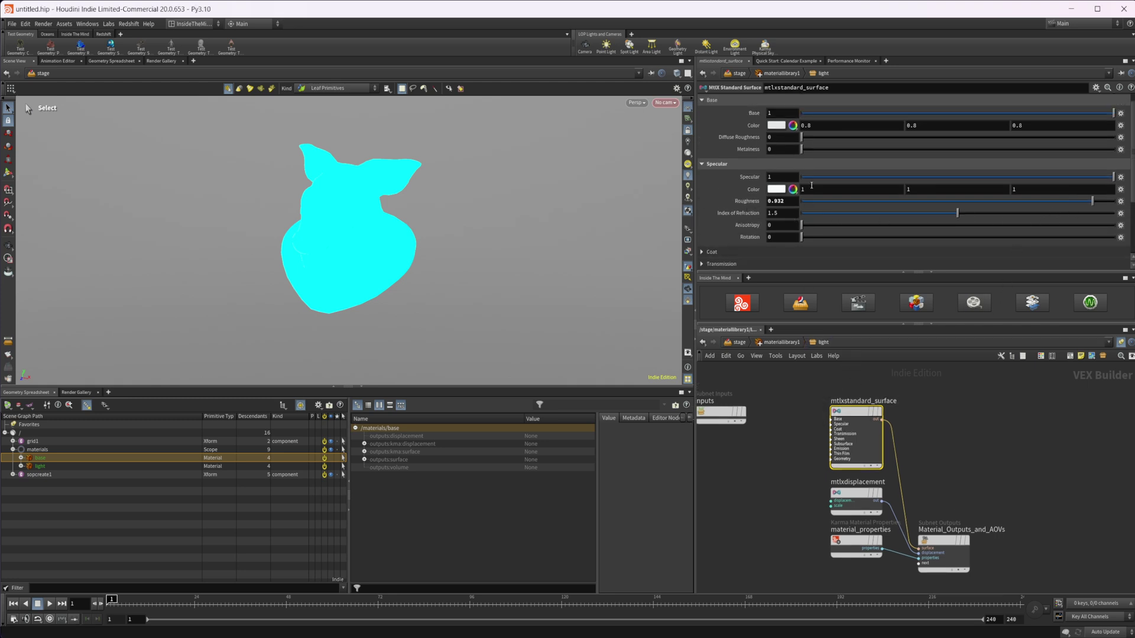
pyautogui.scroll(-3, 732, 203)
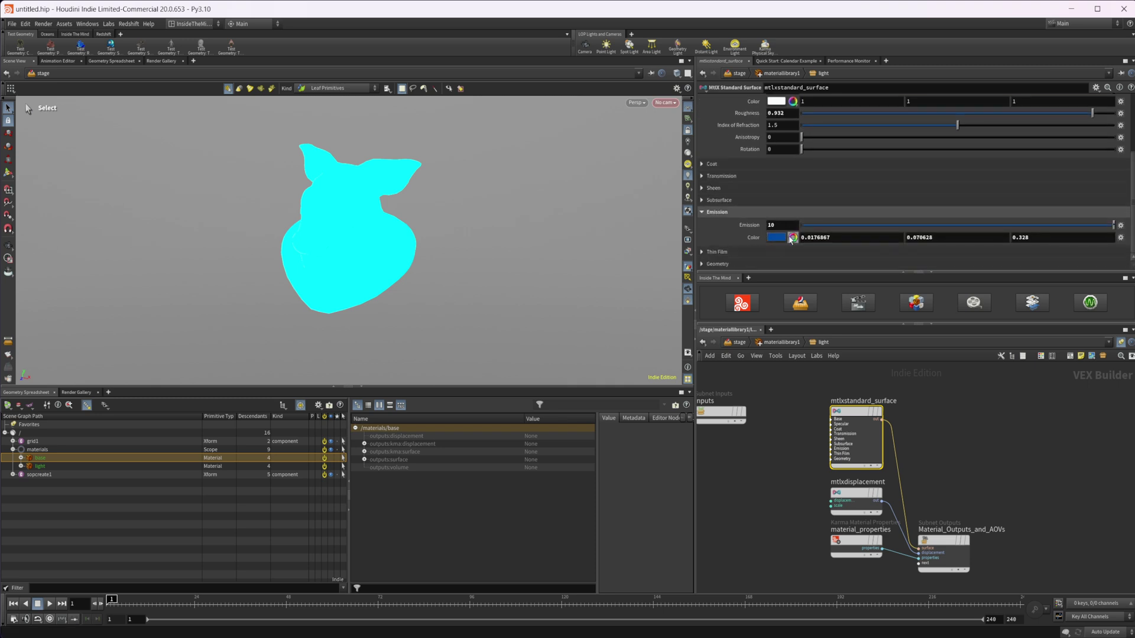
pyautogui.click(738, 342)
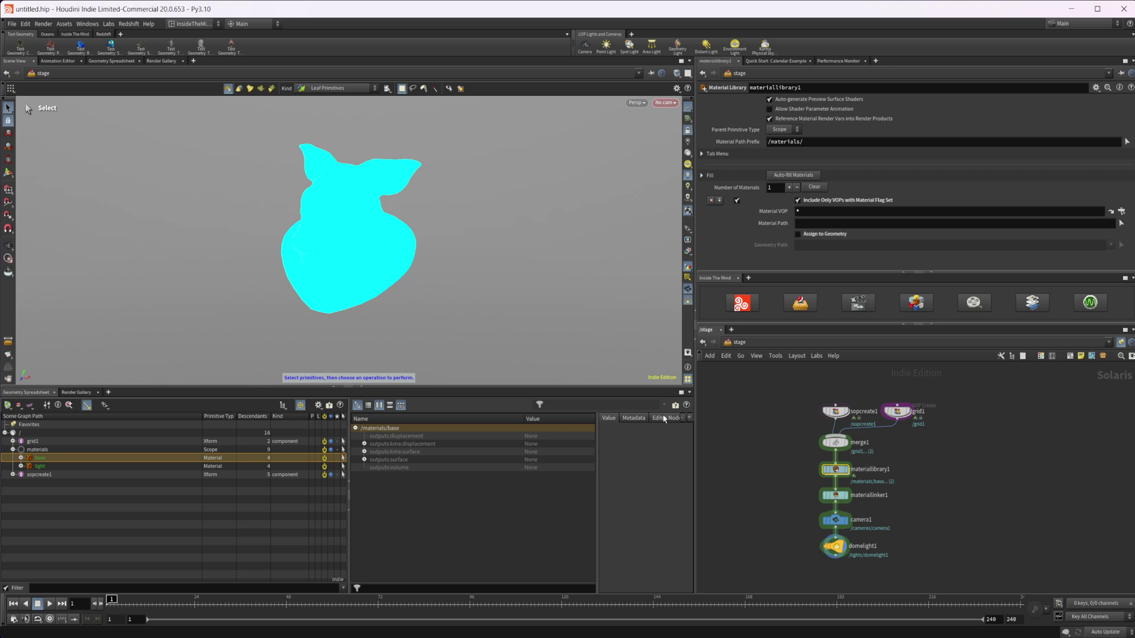
# Select domelight1, bring camera1 and domelight1 into view, and start a live Karma XPU viewport render.
pyautogui.scroll(5, 780, 490)
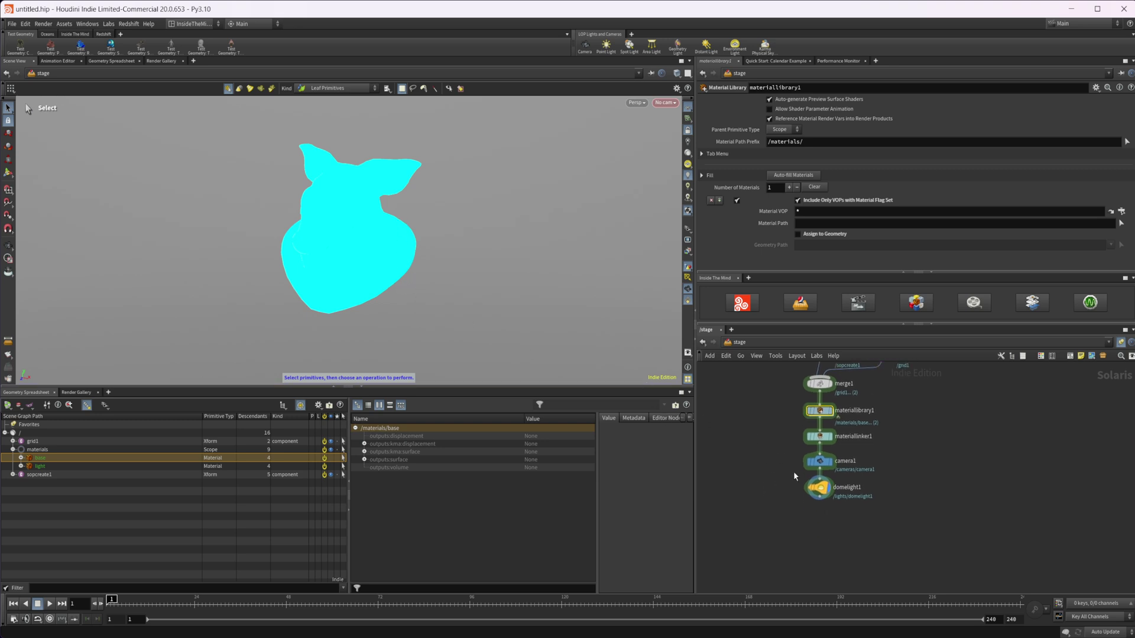
pyautogui.click(838, 498)
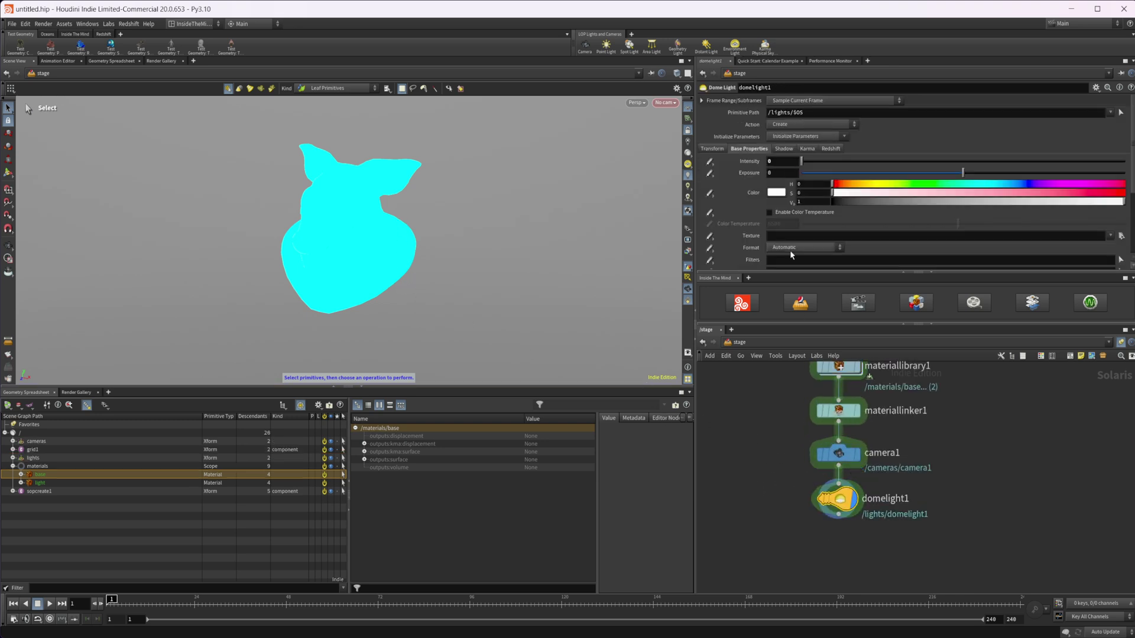
pyautogui.moveTo(815, 371); pyautogui.dragTo(785, 353, button='middle')
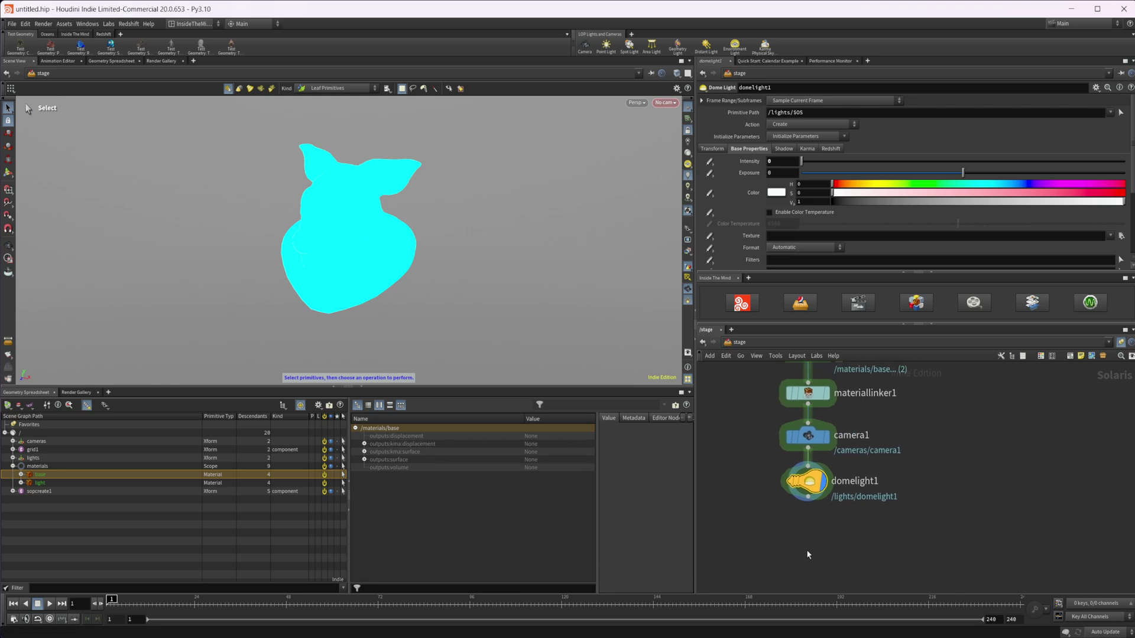
pyautogui.moveTo(811, 555); pyautogui.dragTo(795, 512, button='middle')
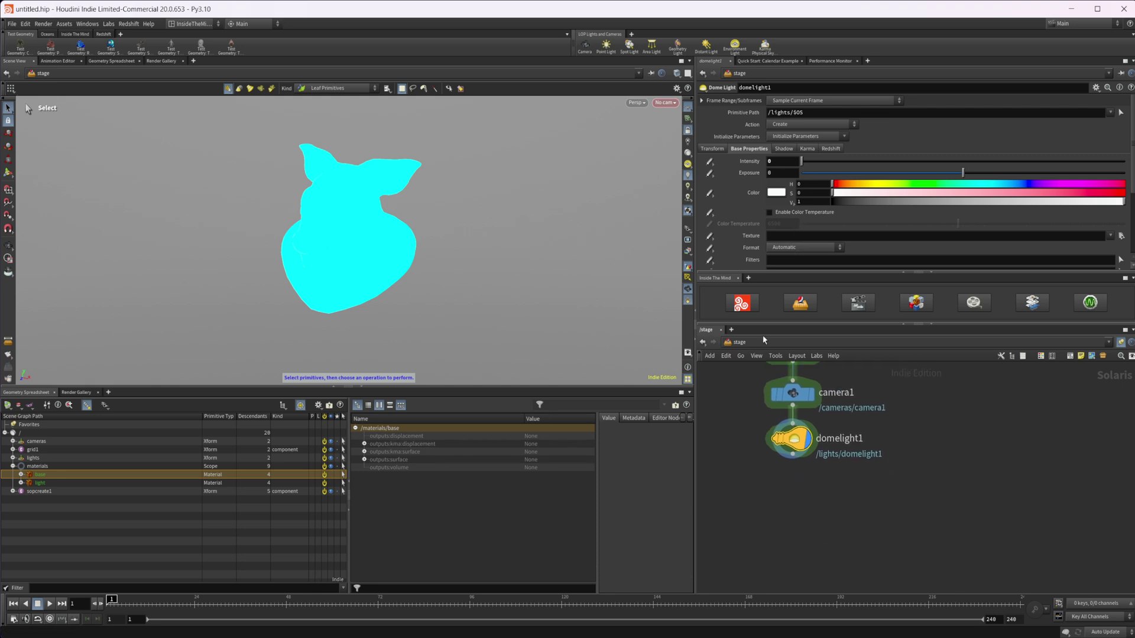
pyautogui.hotkey('ctrl', 'shift', 'k')
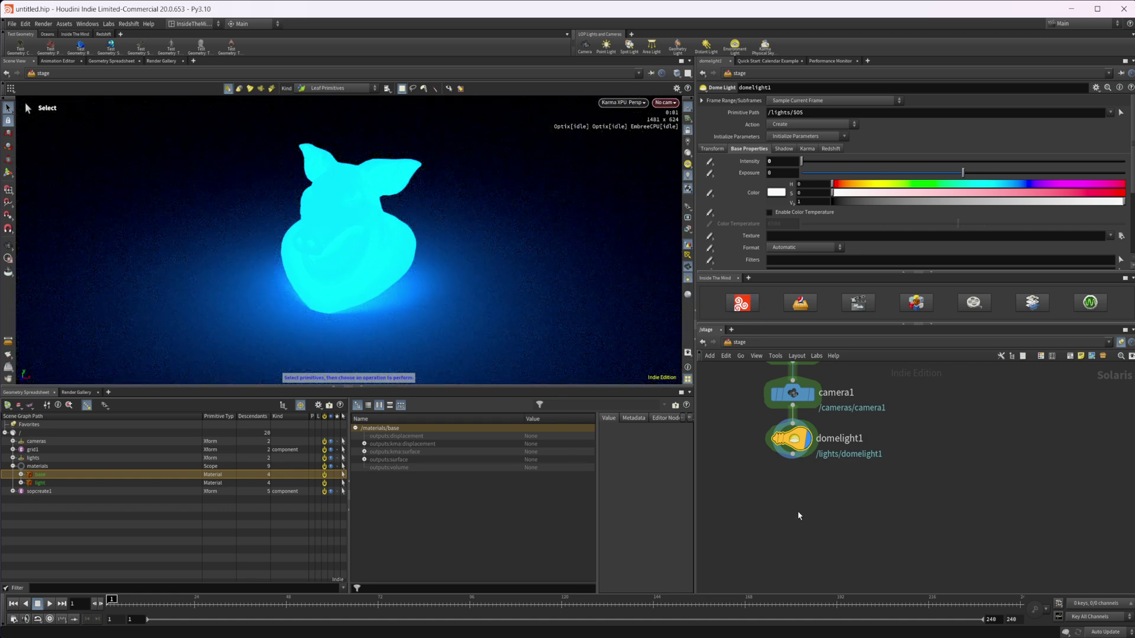
pyautogui.press('Tab')
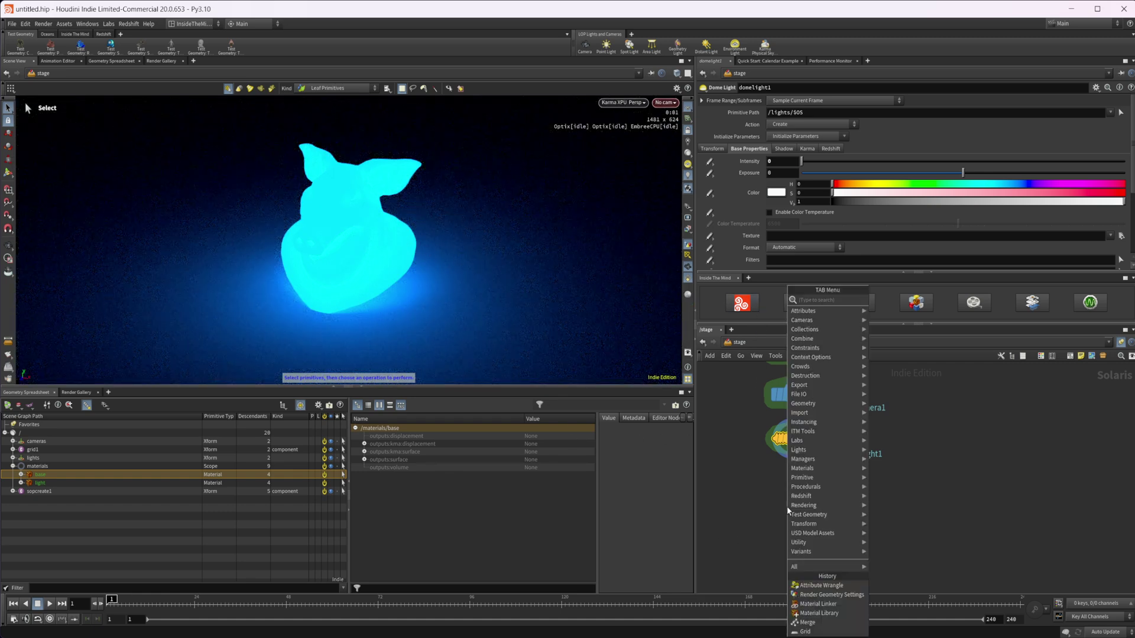
pyautogui.press('Escape')
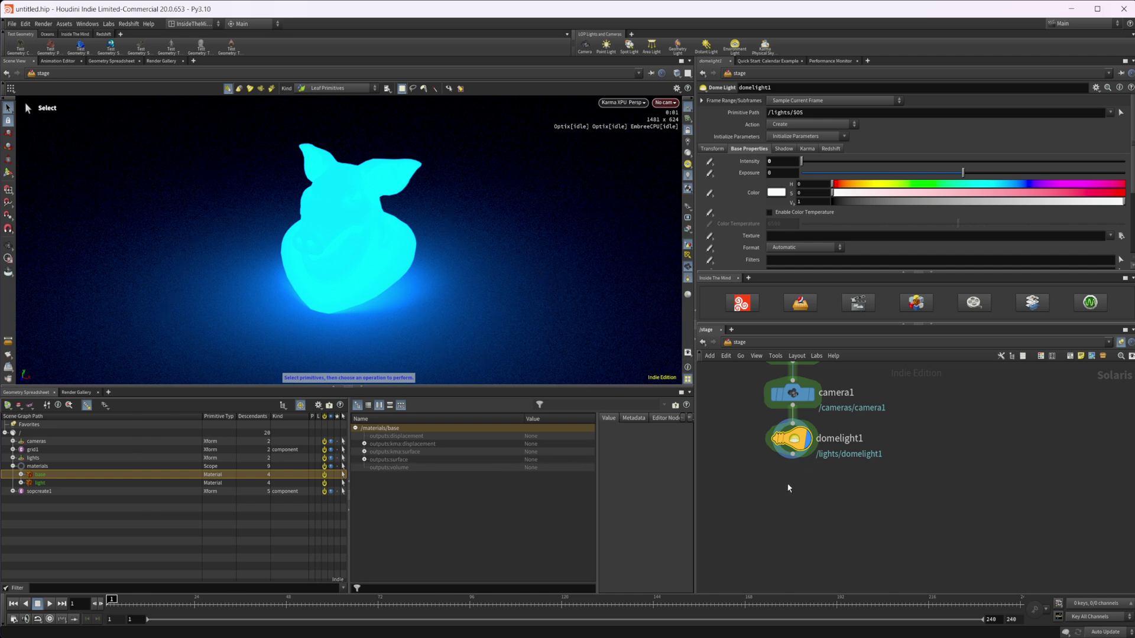
# Add a Render Geometry Settings node under domelight1 via the 'rend' search and make it the displayed node.
pyautogui.press('Tab')
pyautogui.write('rend')
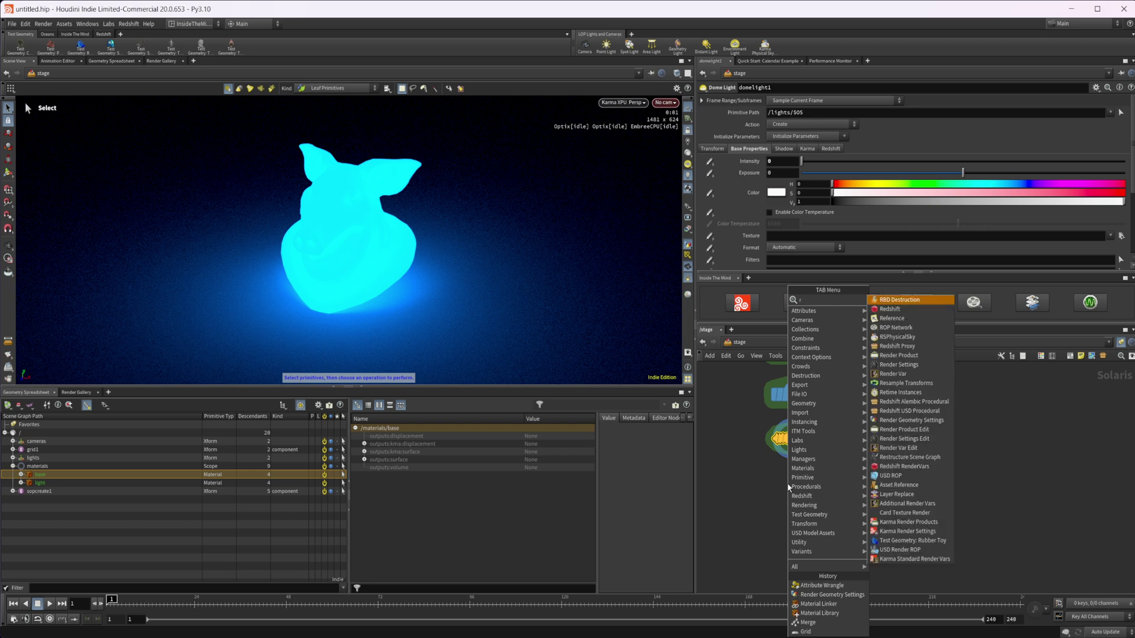
pyautogui.press('Down')
pyautogui.press('Down')
pyautogui.press('Down')
pyautogui.press('Return')
pyautogui.click(792, 478)
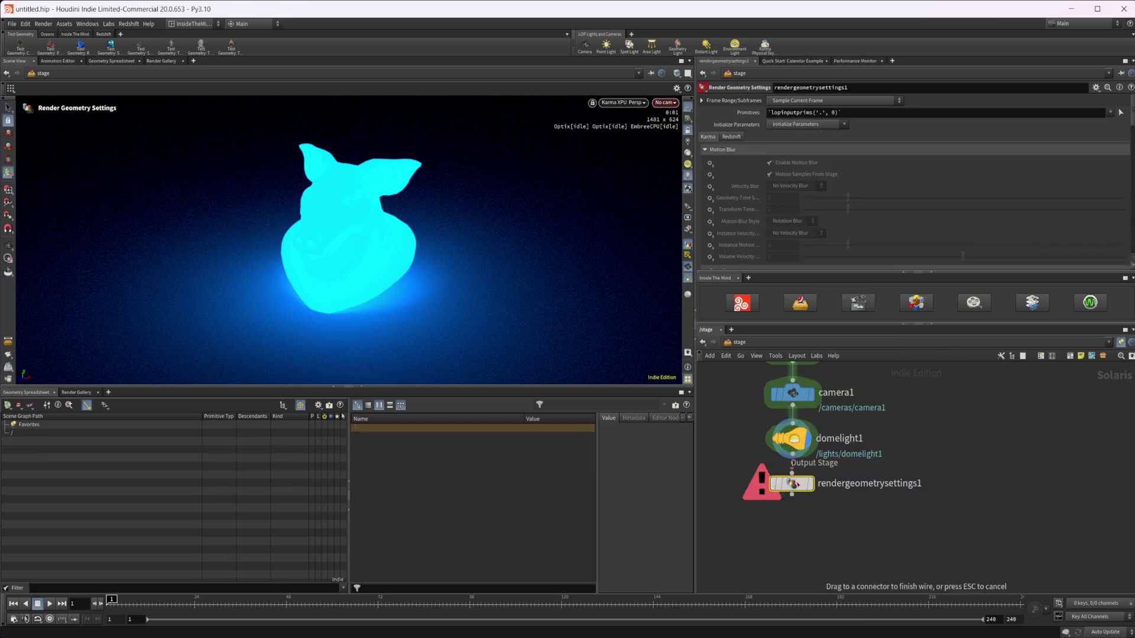
pyautogui.click(795, 489)
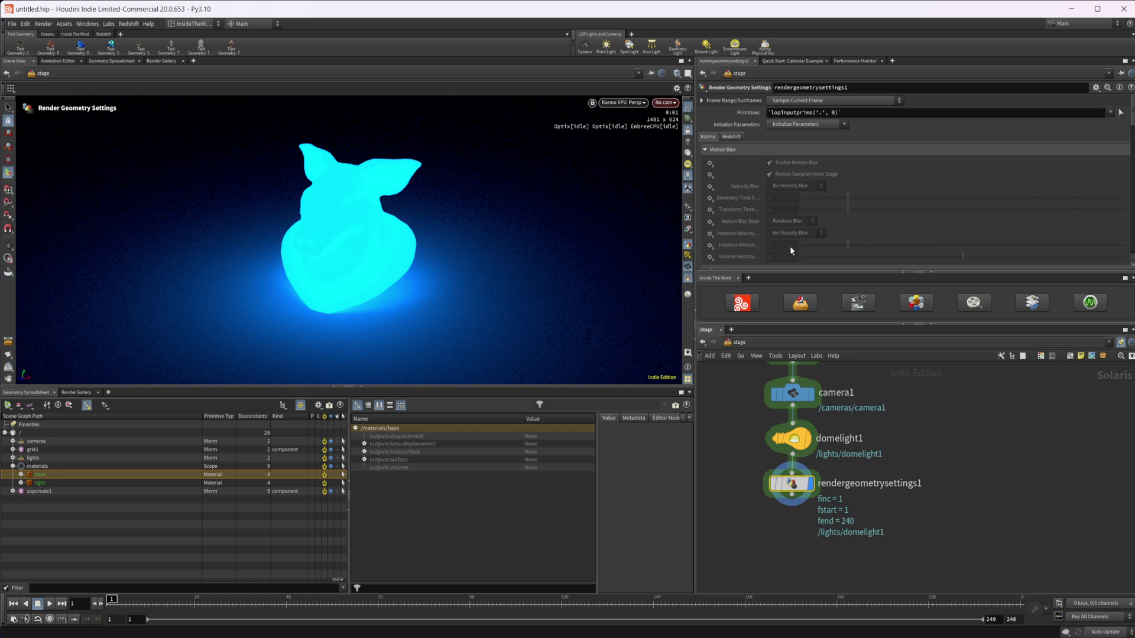
# Drop sopcreate1 into the Primitives field as /sopcreate1, then scroll through the Redshift parameter sections.
pyautogui.moveTo(45, 492); pyautogui.dragTo(750, 209)
pyautogui.moveTo(780, 115); pyautogui.dragTo(782, 113)
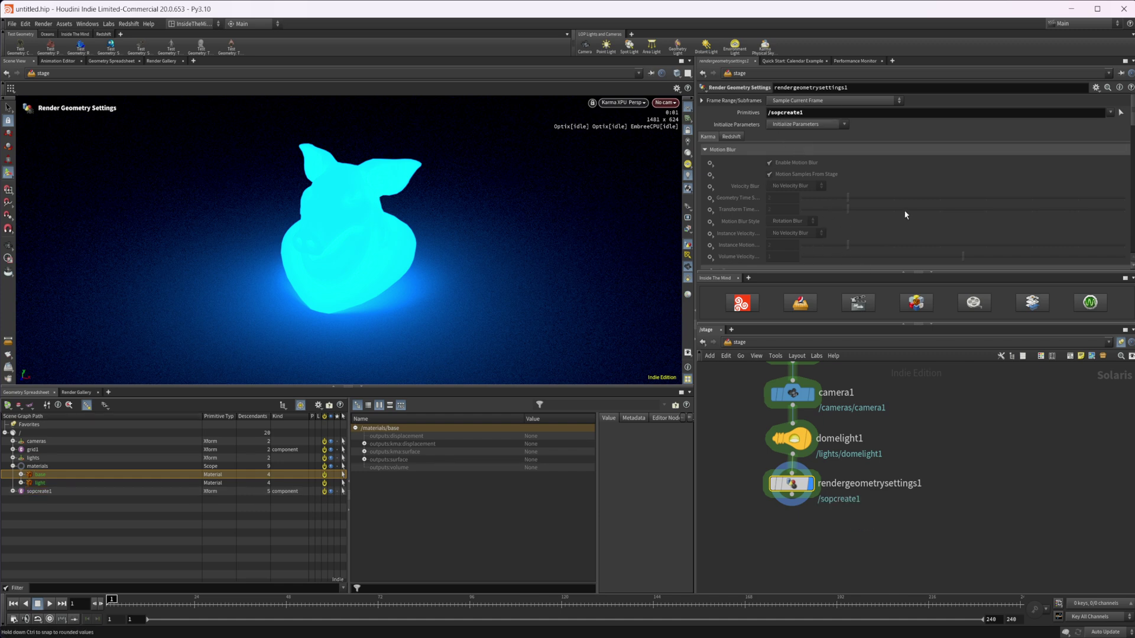
pyautogui.scroll(-5, 784, 136)
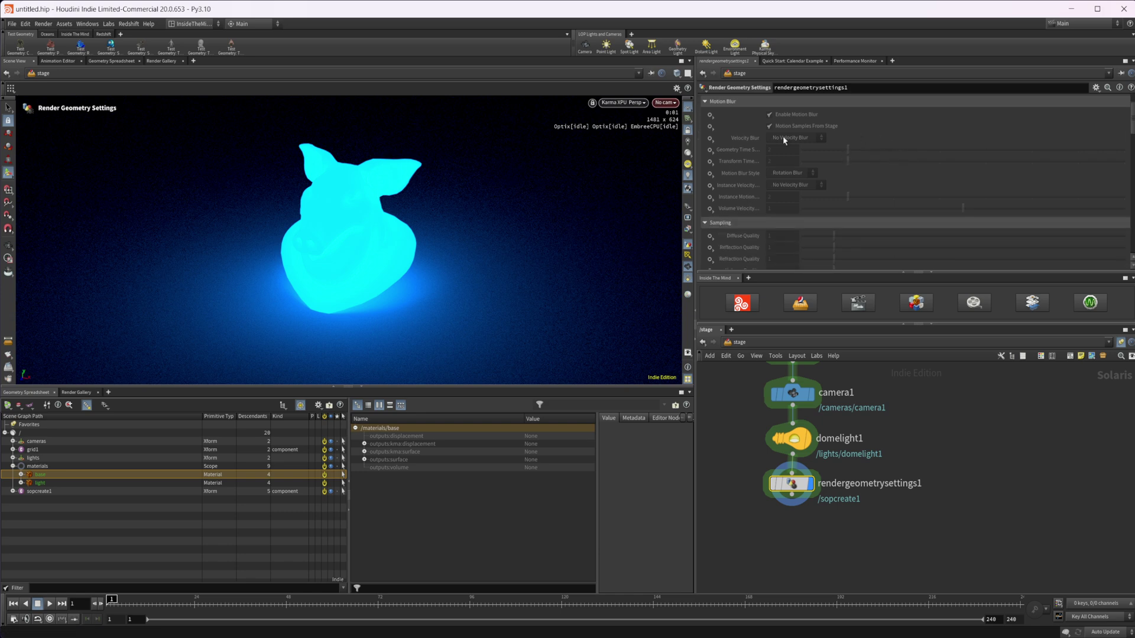
pyautogui.scroll(-6, 813, 164)
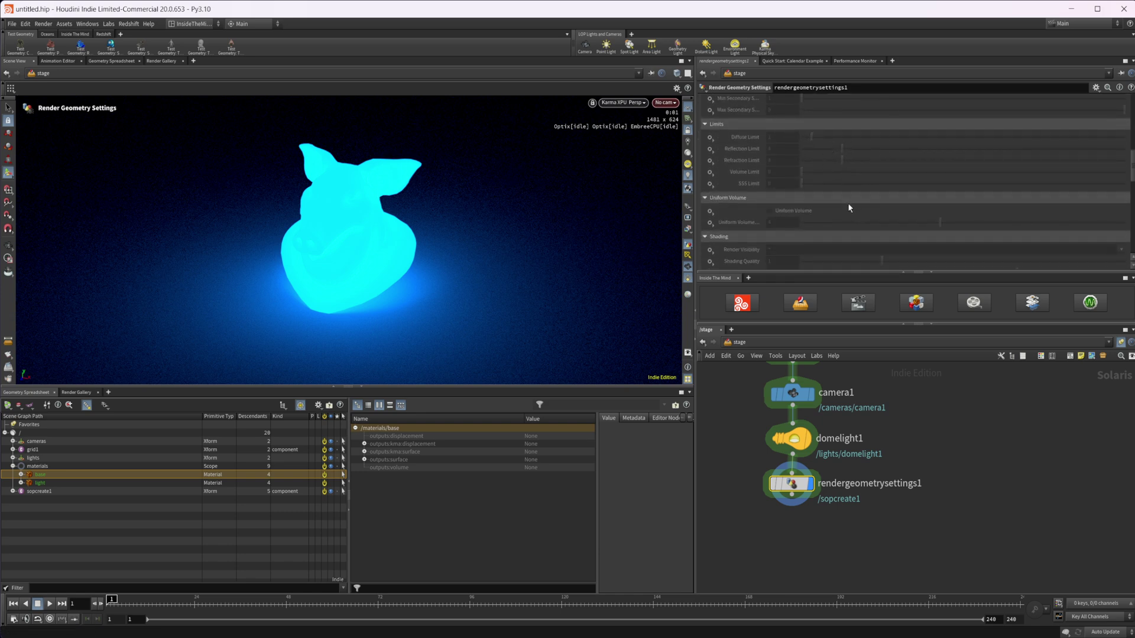
pyautogui.scroll(-3, 847, 206)
pyautogui.scroll(-10, 848, 207)
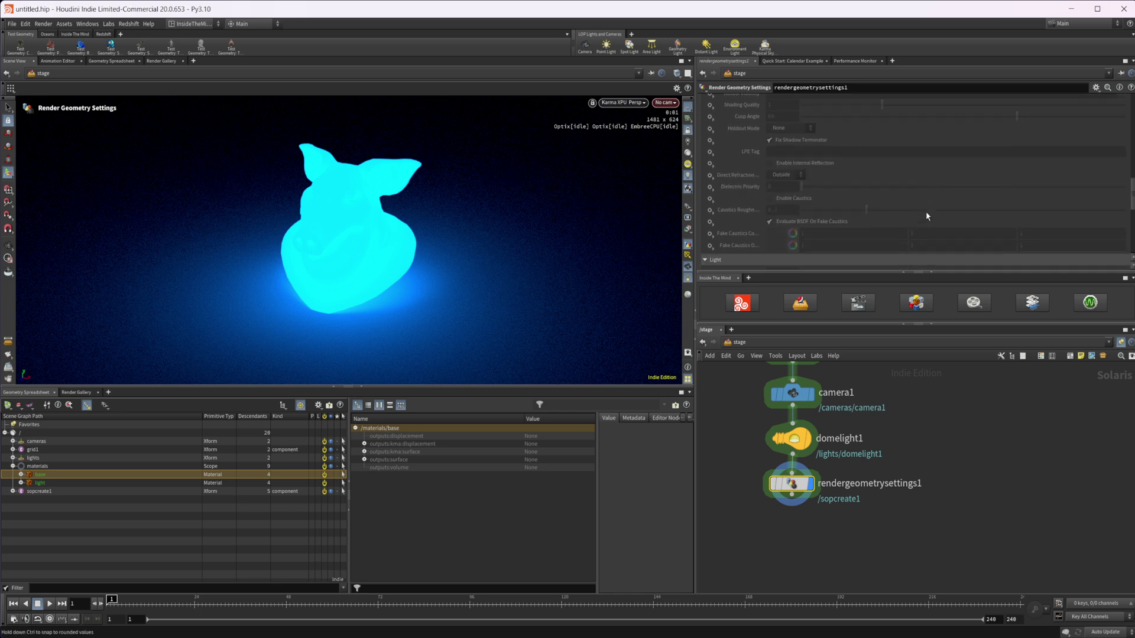
pyautogui.moveTo(1126, 217); pyautogui.dragTo(1119, 121)
pyautogui.scroll(-10, 766, 199)
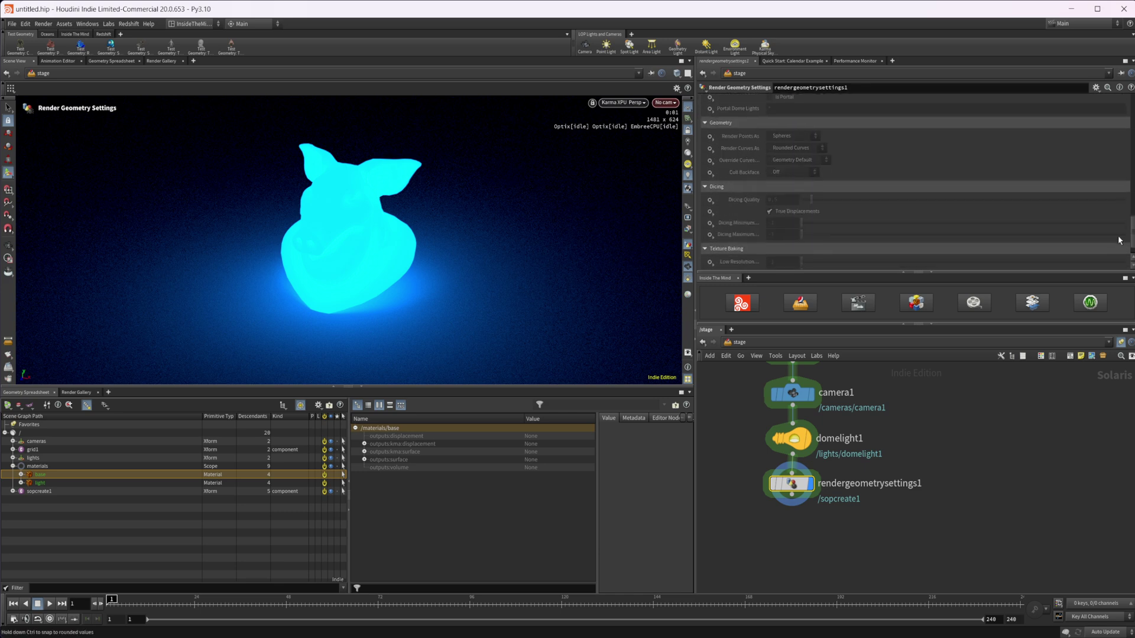
pyautogui.scroll(-1, 779, 227)
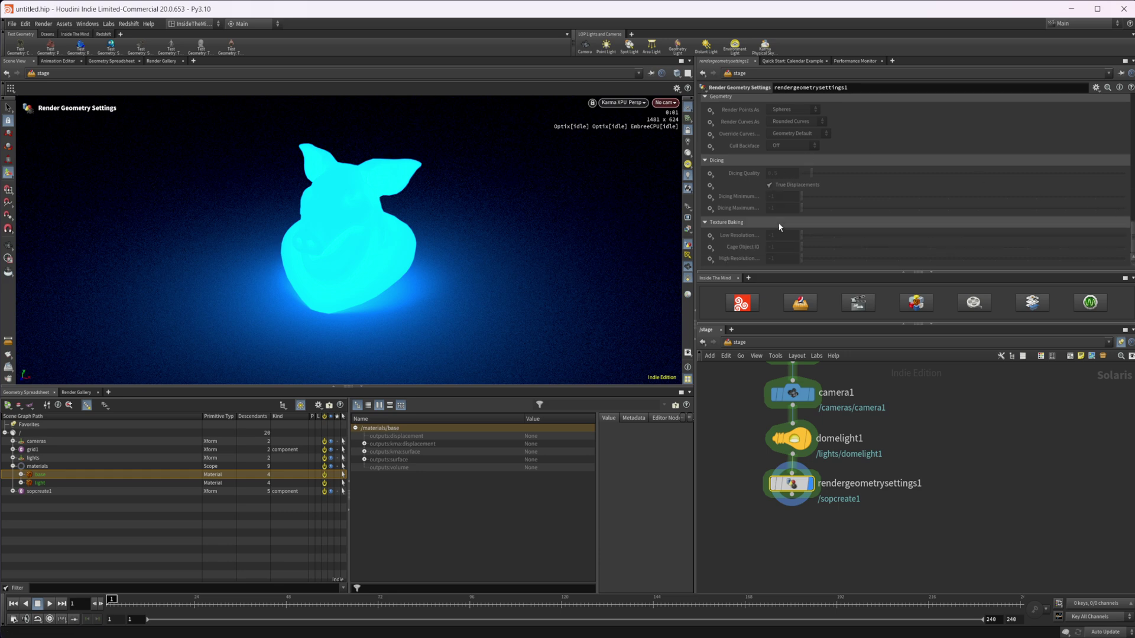
pyautogui.scroll(3, 852, 216)
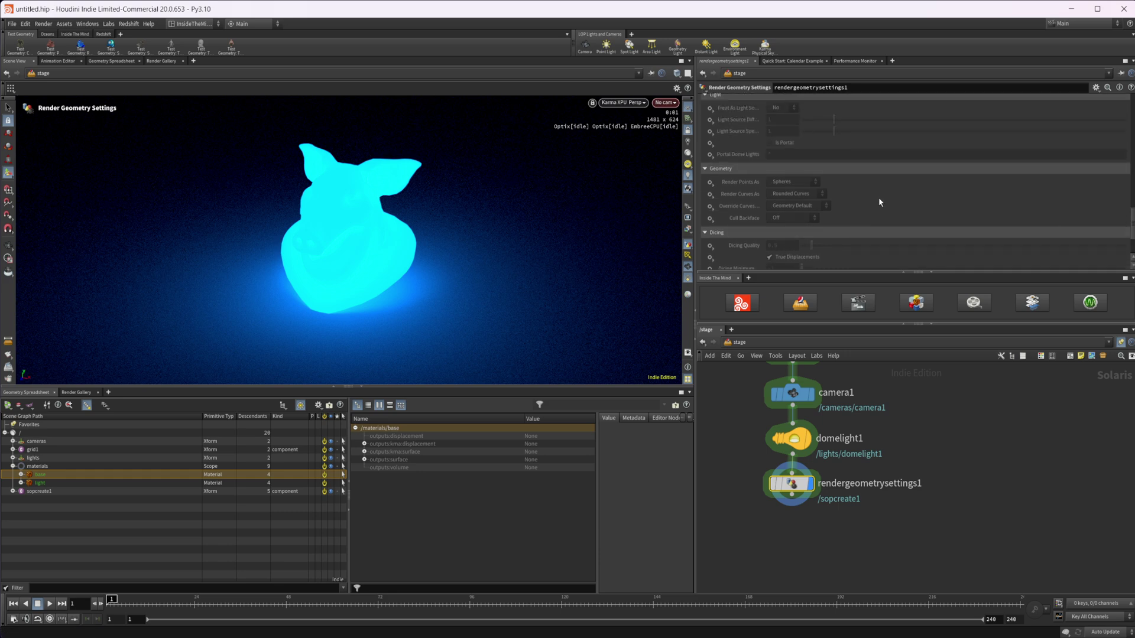
pyautogui.scroll(2, 867, 201)
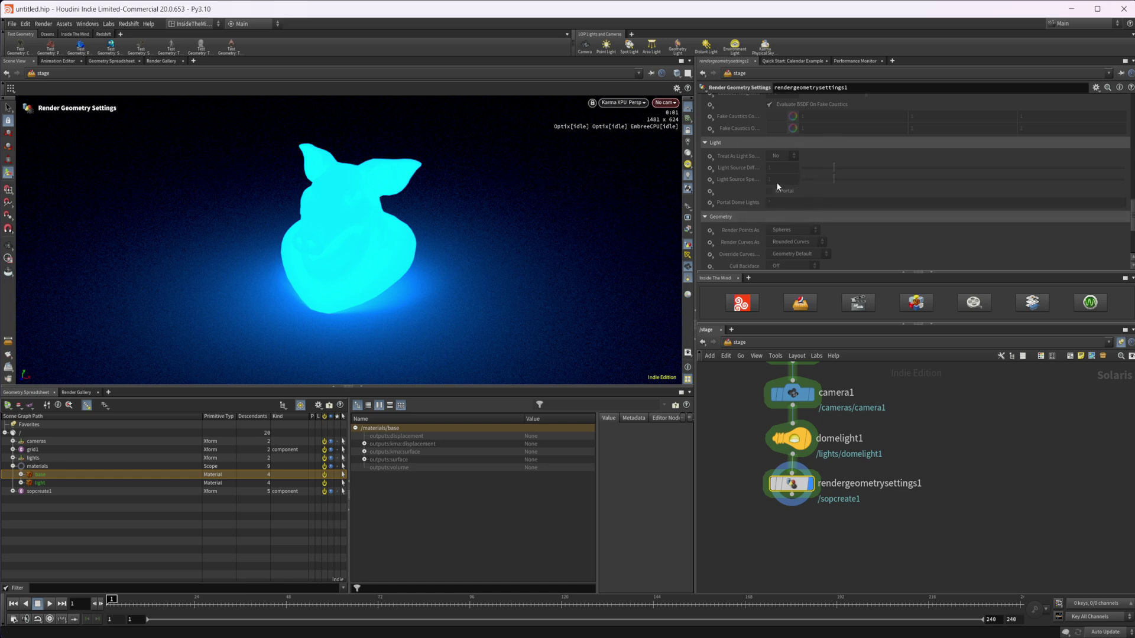
# Make the Treat As Light value get set, and check sopcreate1's treat_as_lightsource primvar reads 0.
pyautogui.click(710, 158)
pyautogui.click(720, 167)
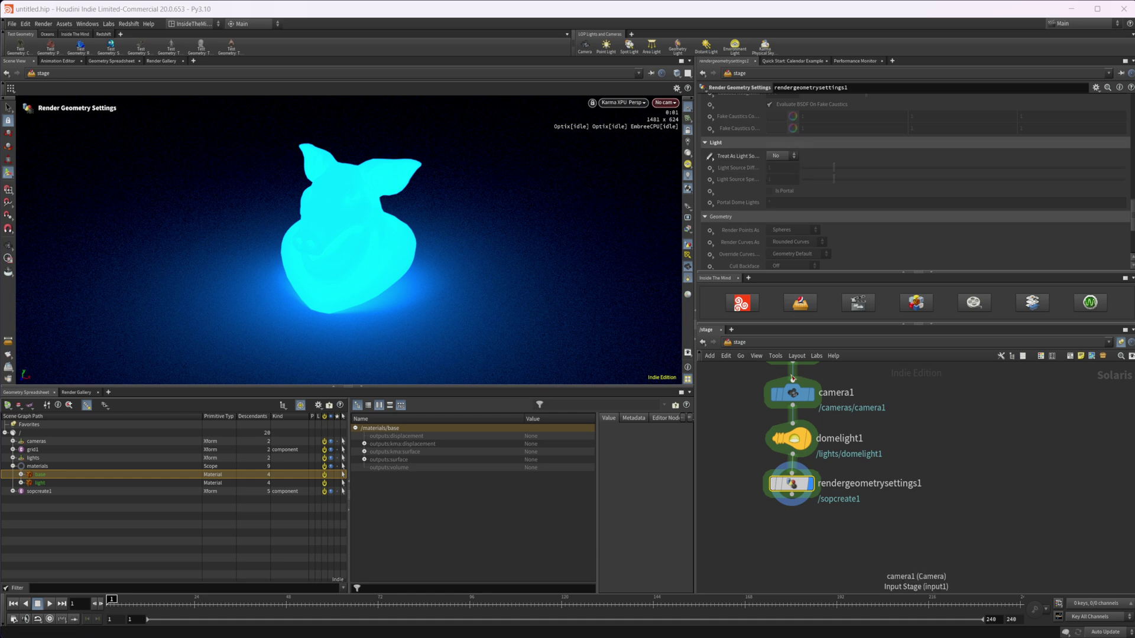
pyautogui.click(46, 492)
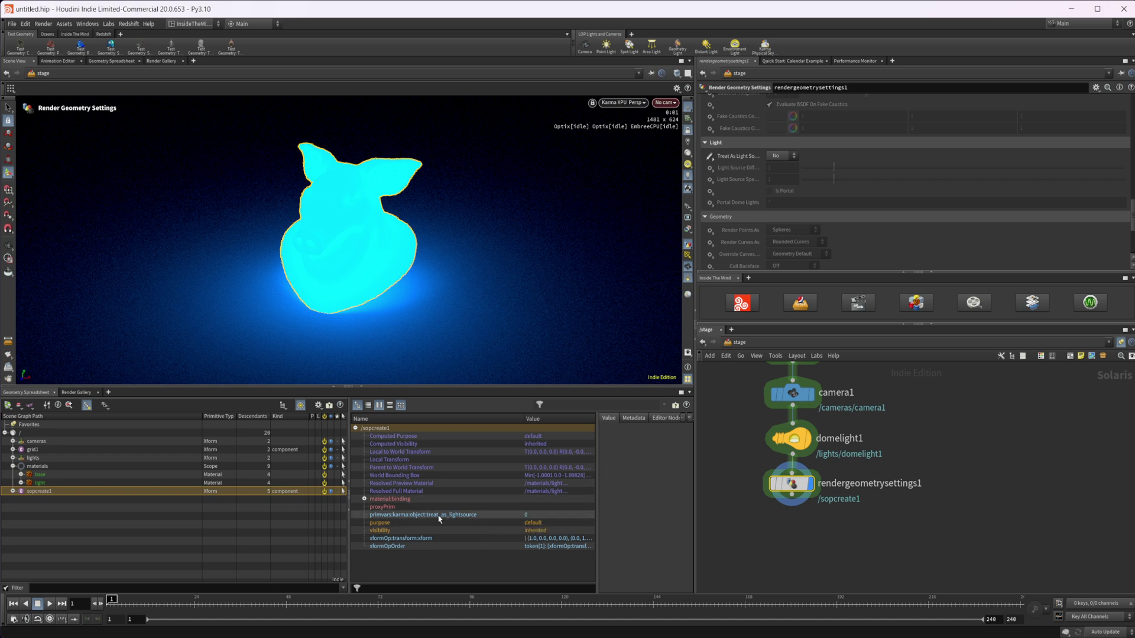
# Bring up the Render Gallery in the bottom pane.
pyautogui.click(108, 392)
pyautogui.moveTo(135, 410)
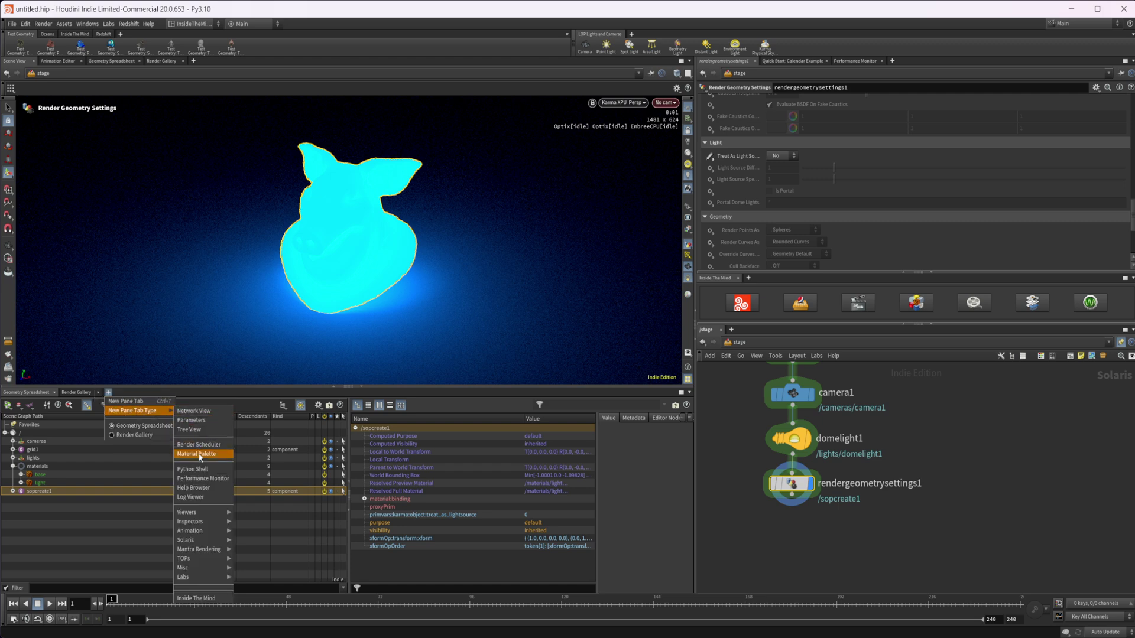
pyautogui.moveTo(225, 540)
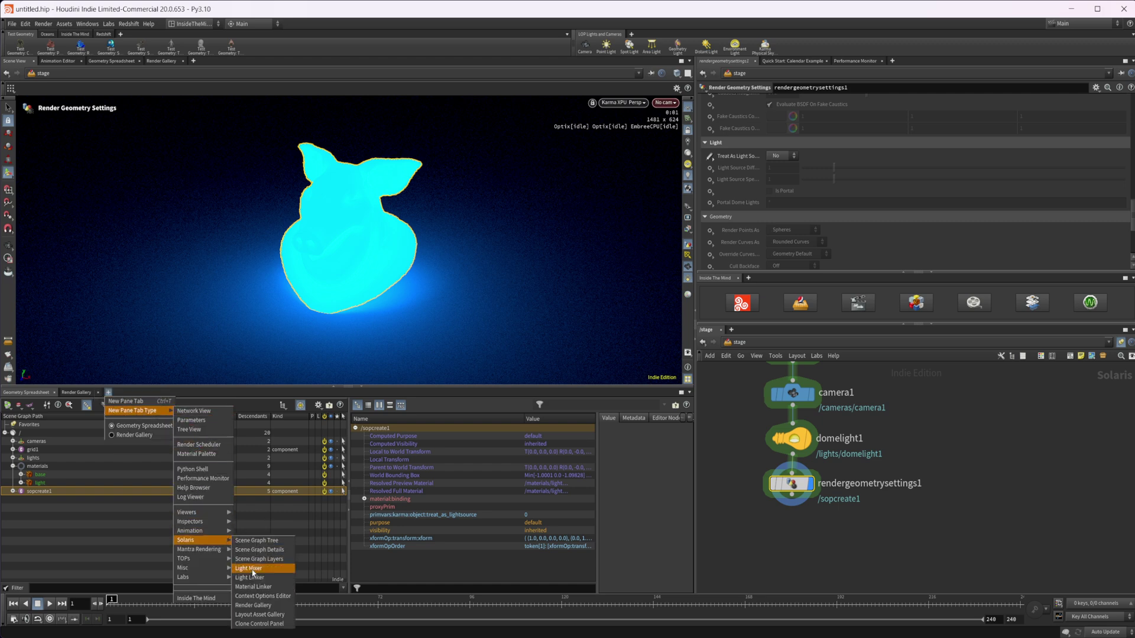
pyautogui.click(80, 392)
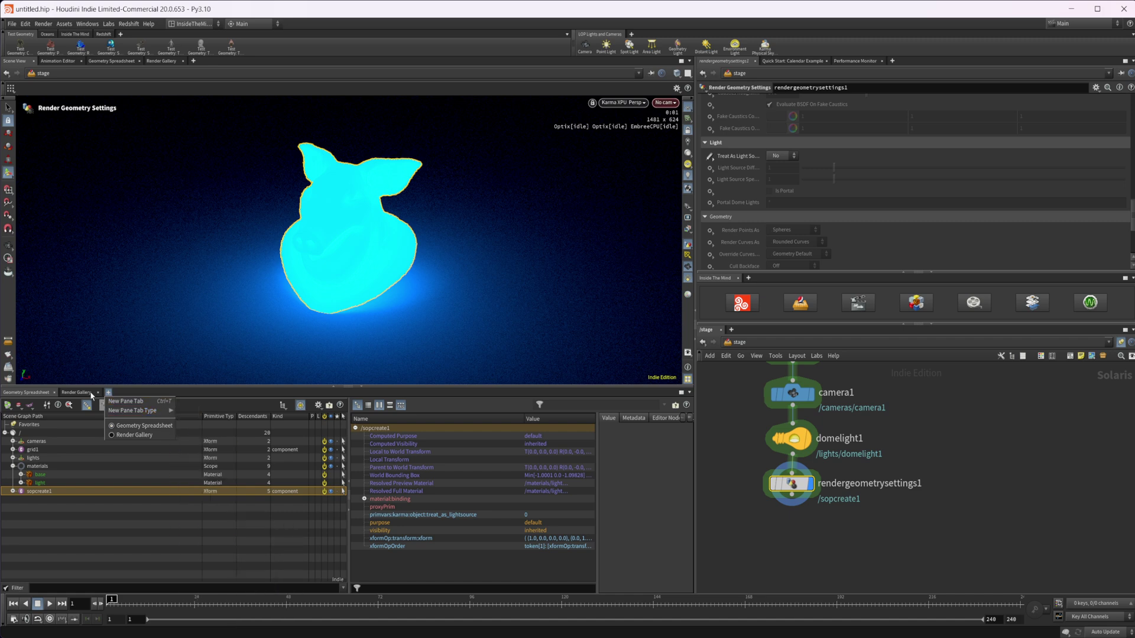
pyautogui.click(79, 392)
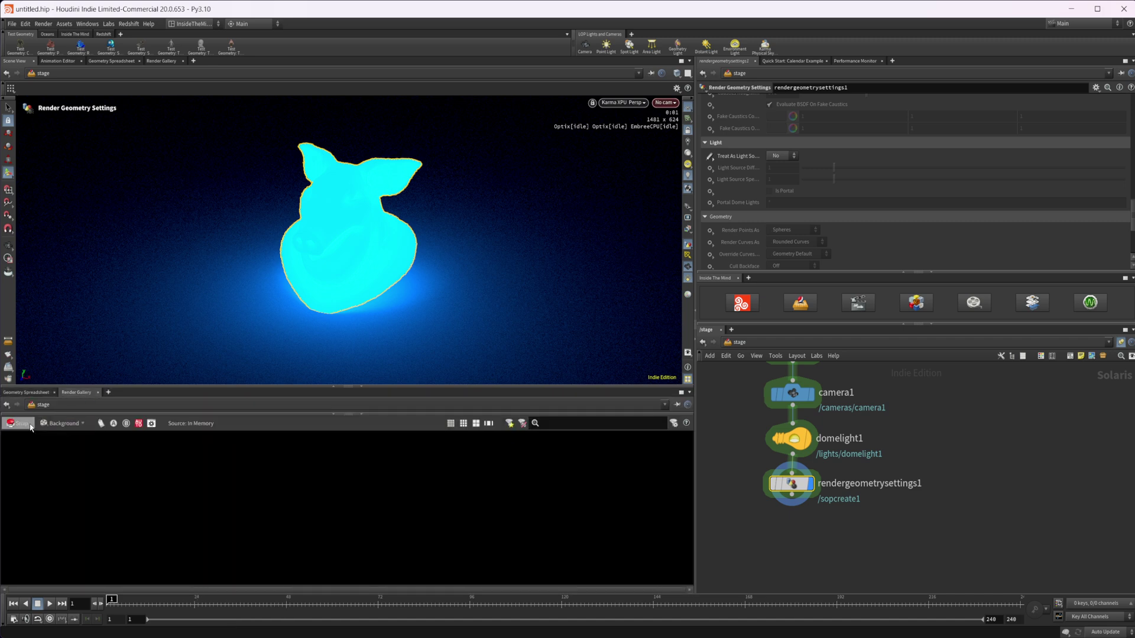
# Snapshot the current Karma render and label it 'rgs no'.
pyautogui.click(20, 424)
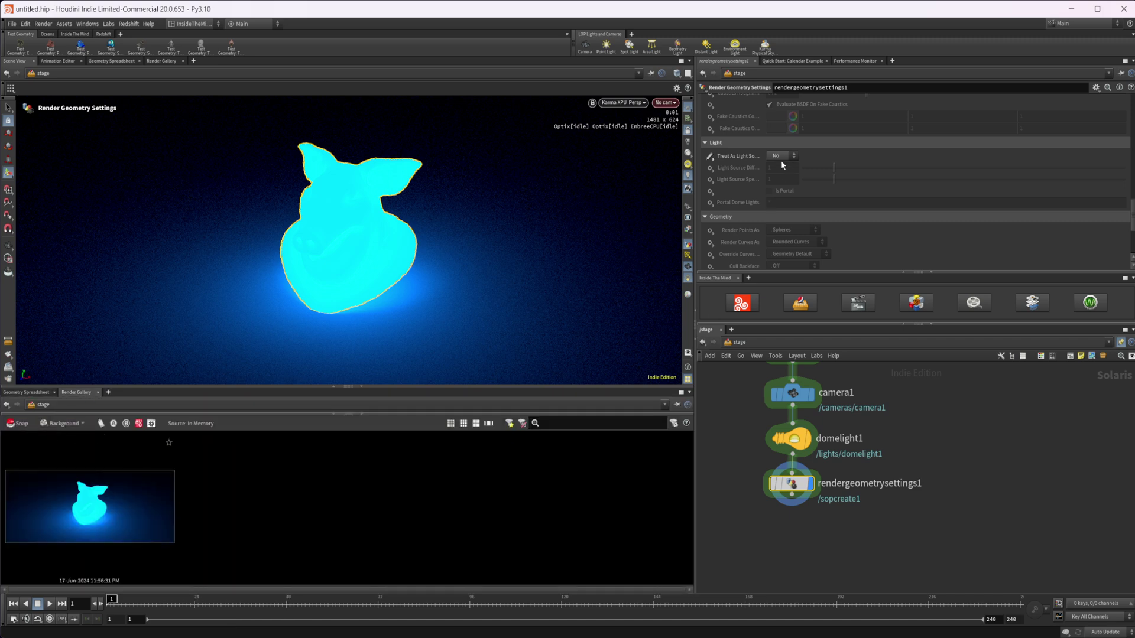
pyautogui.doubleClick(91, 581)
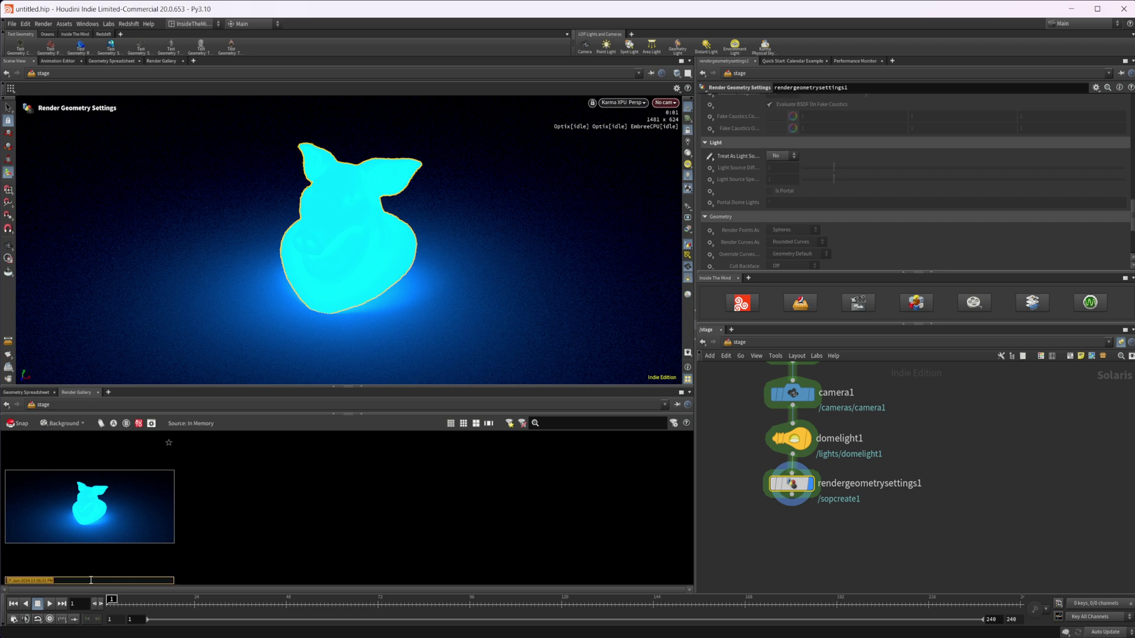
pyautogui.write('rgs yes')
pyautogui.press('Return')
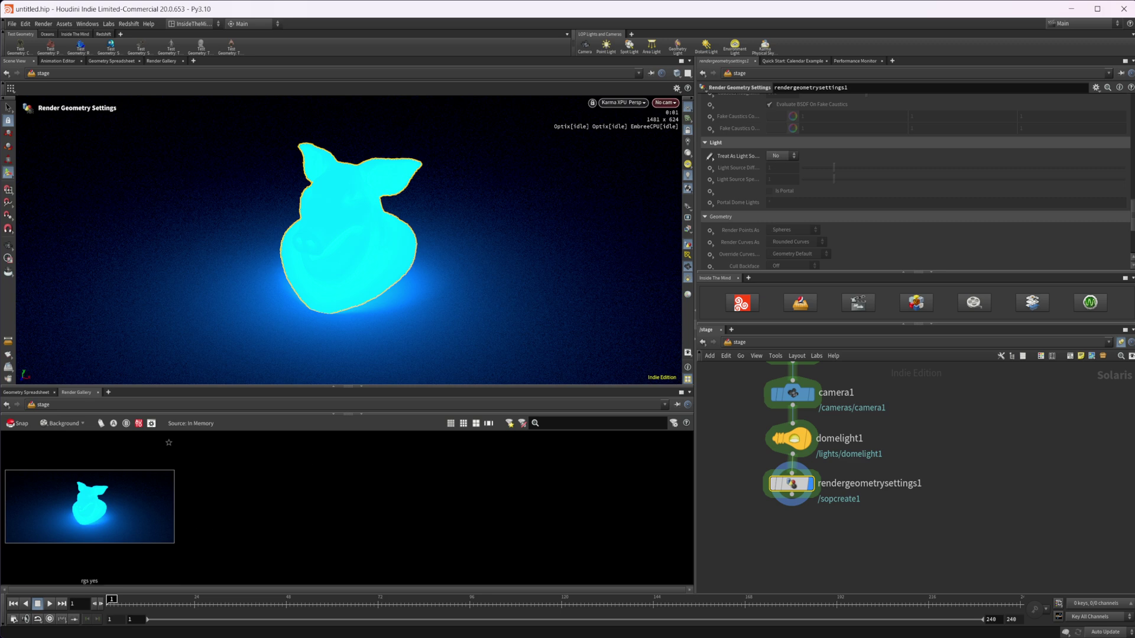
pyautogui.click(779, 157)
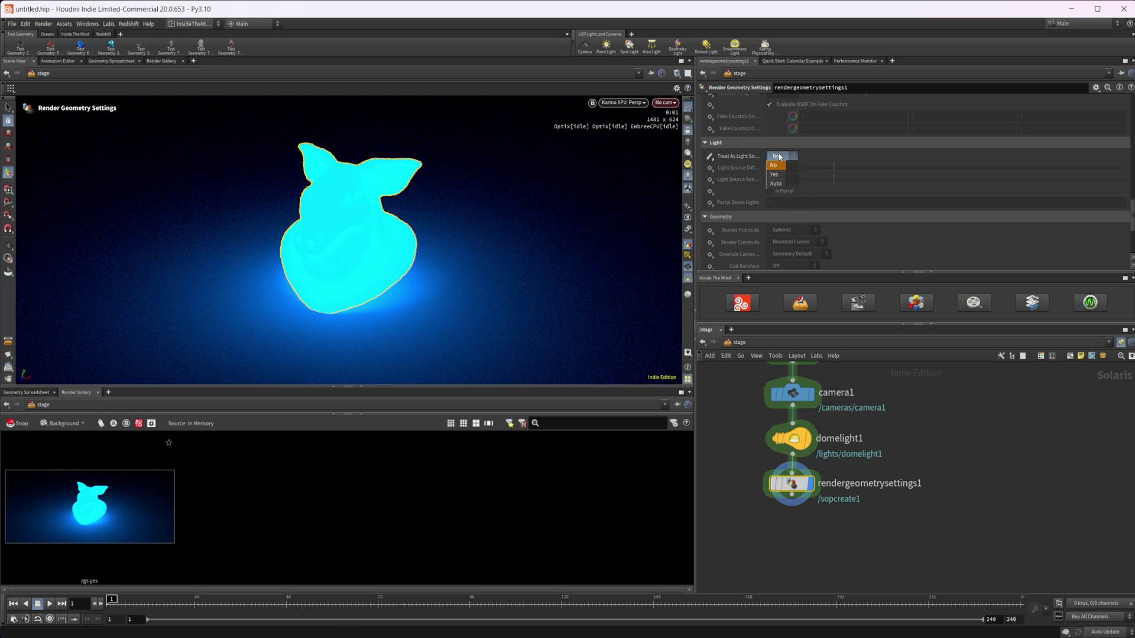
pyautogui.doubleClick(89, 581)
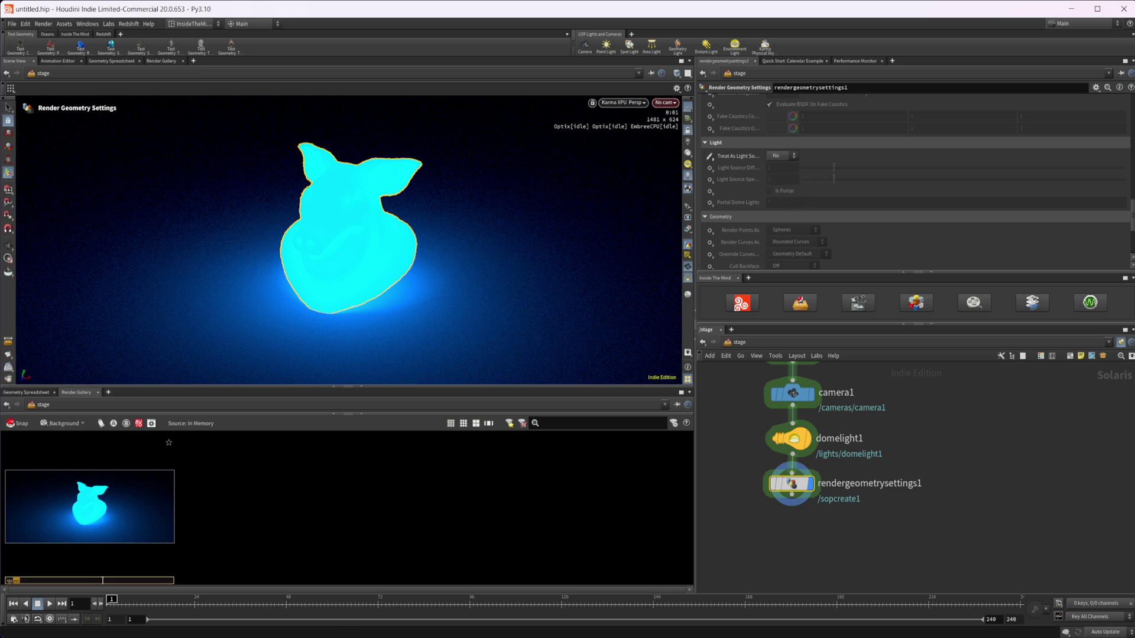
pyautogui.write('no')
pyautogui.press('Return')
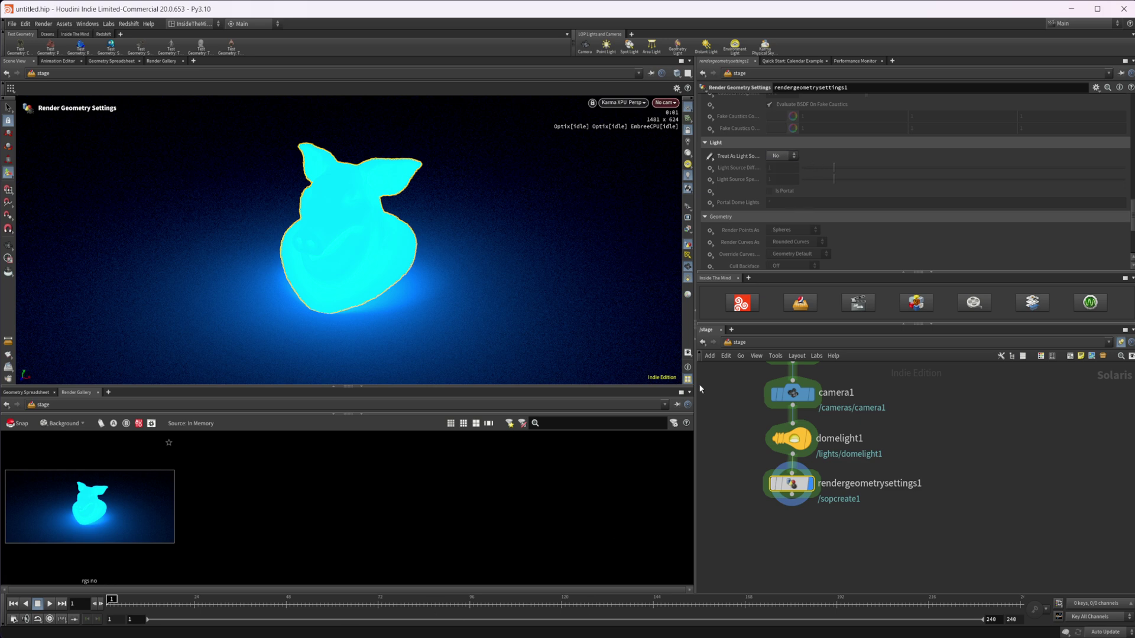
# Set Treat As Light Source to Yes and save a second snapshot labelled 'rgs yes'.
pyautogui.click(781, 156)
pyautogui.click(782, 175)
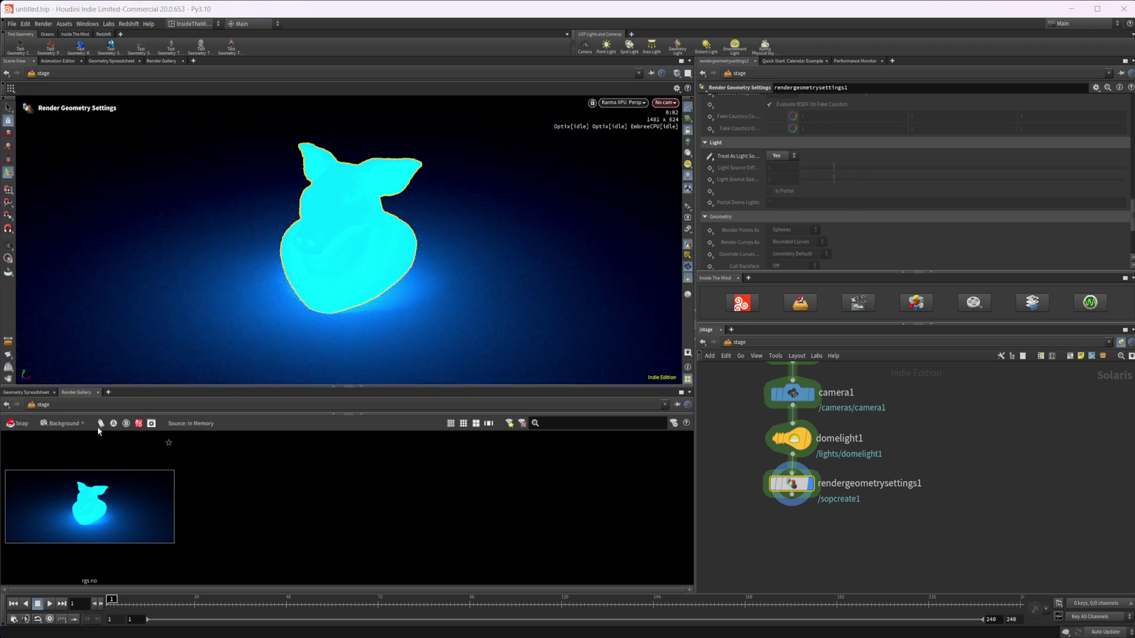
pyautogui.click(18, 423)
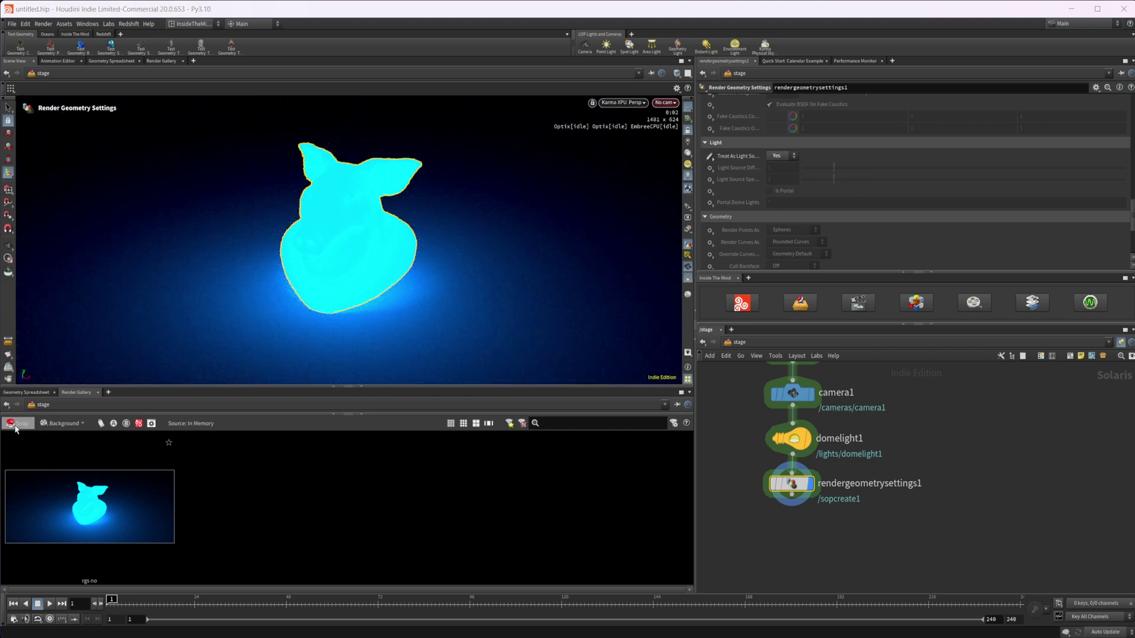
pyautogui.doubleClick(250, 582)
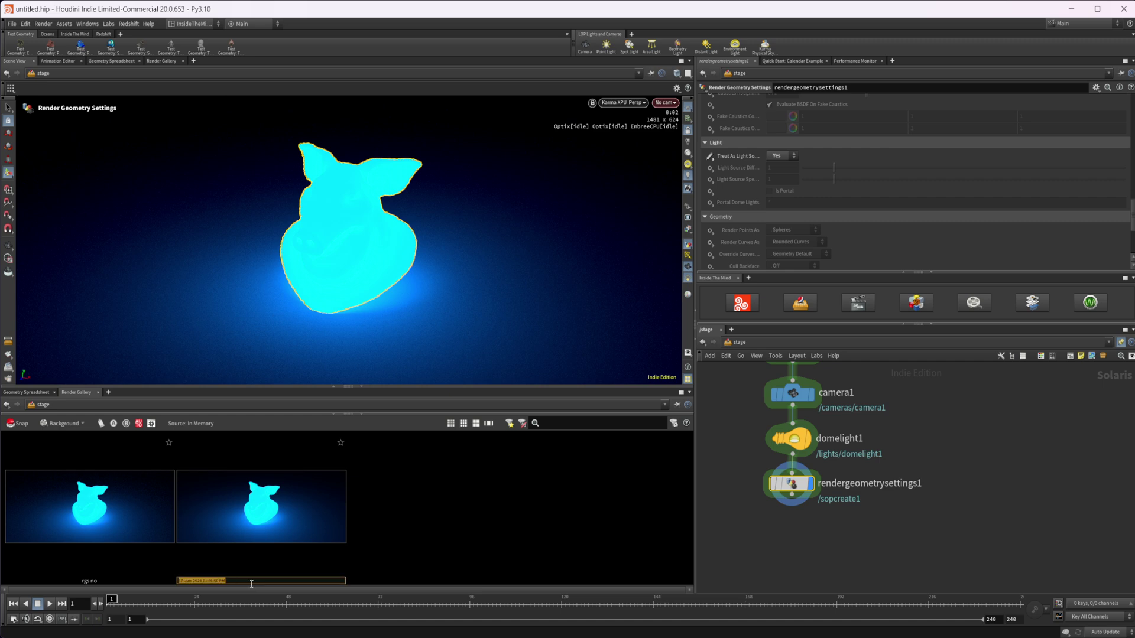
pyautogui.write('rgs yes')
pyautogui.press('Return')
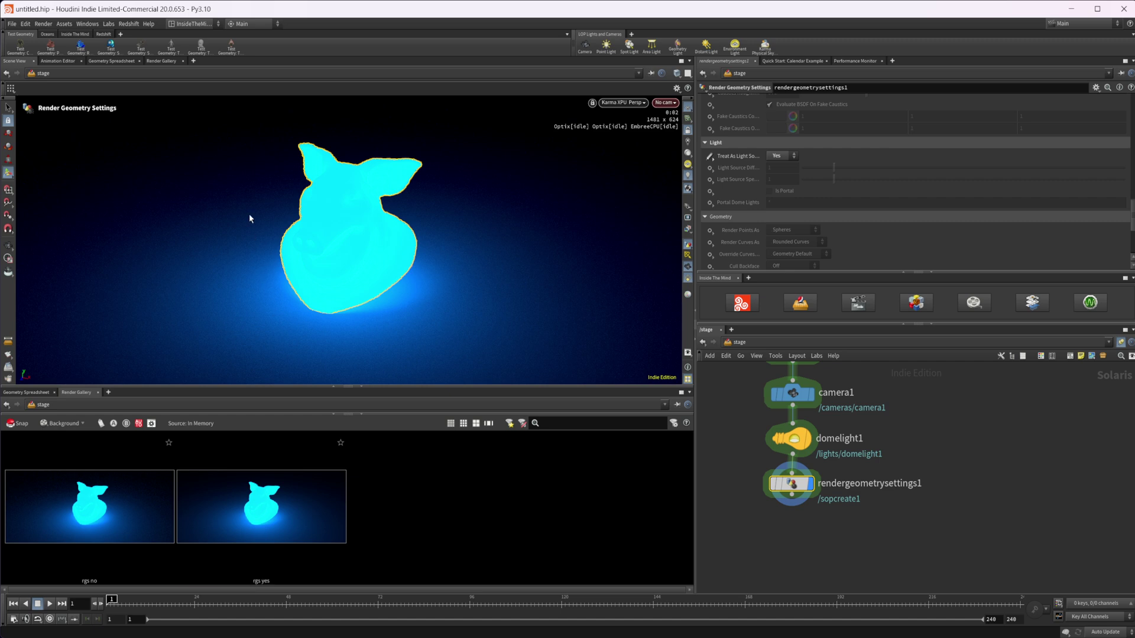
# Show the Render Gallery in the main pane and view 'rgs no', then 'rgs yes', at full size.
pyautogui.click(361, 386)
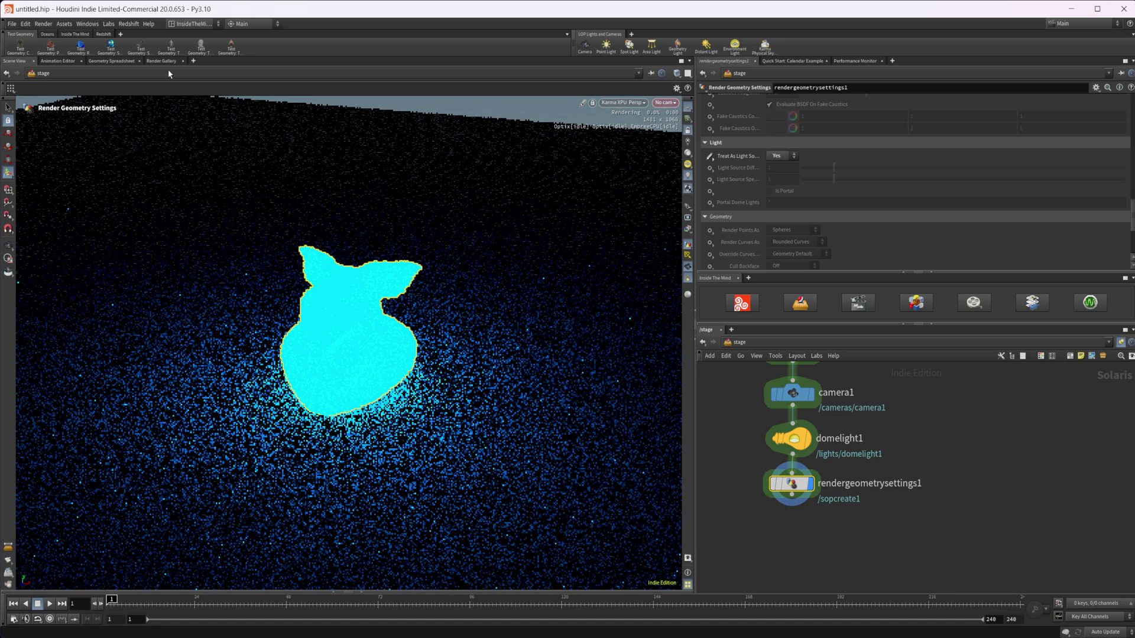
pyautogui.click(163, 62)
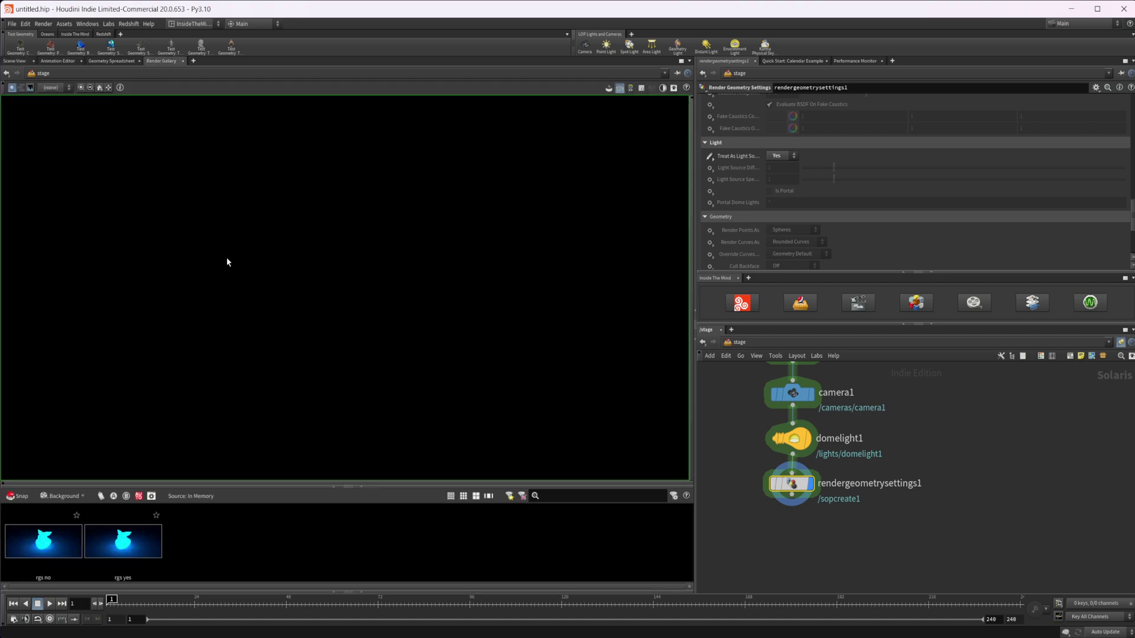
pyautogui.click(44, 551)
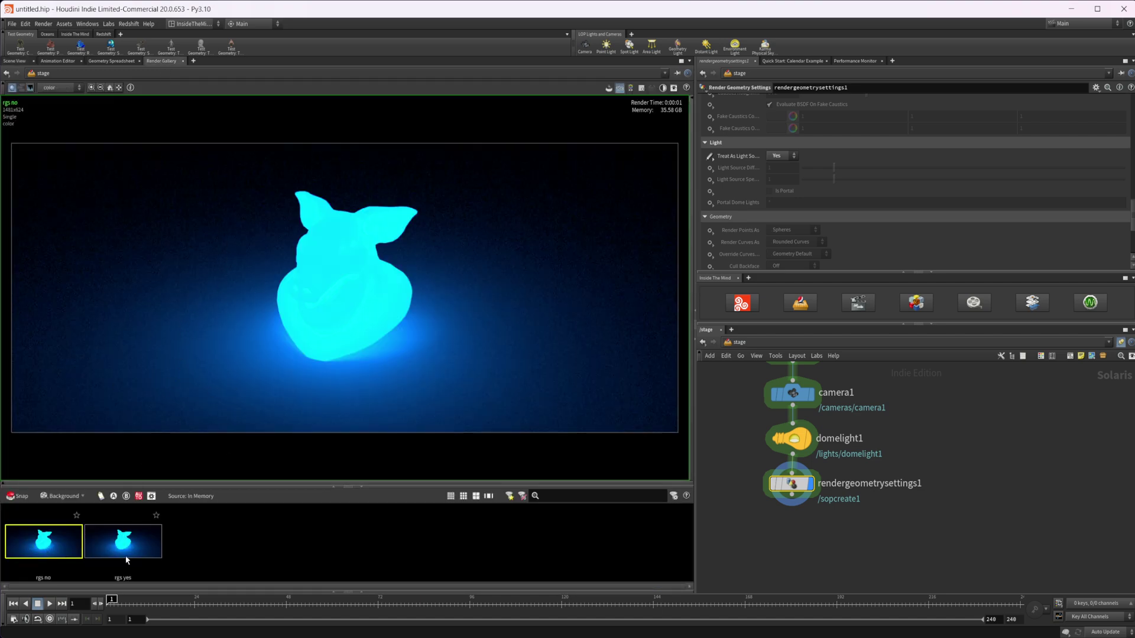
pyautogui.click(125, 557)
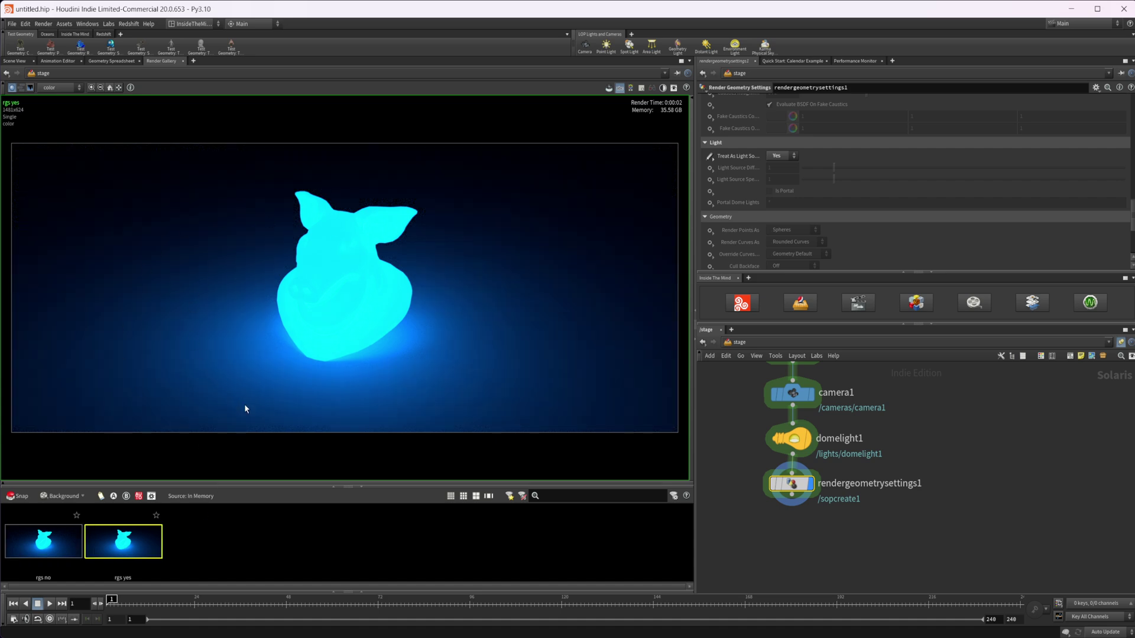
# Add an Attribute Wrangle below rendergeometrysettings1, bypass that node, and preview in OpenGL.
pyautogui.click(15, 61)
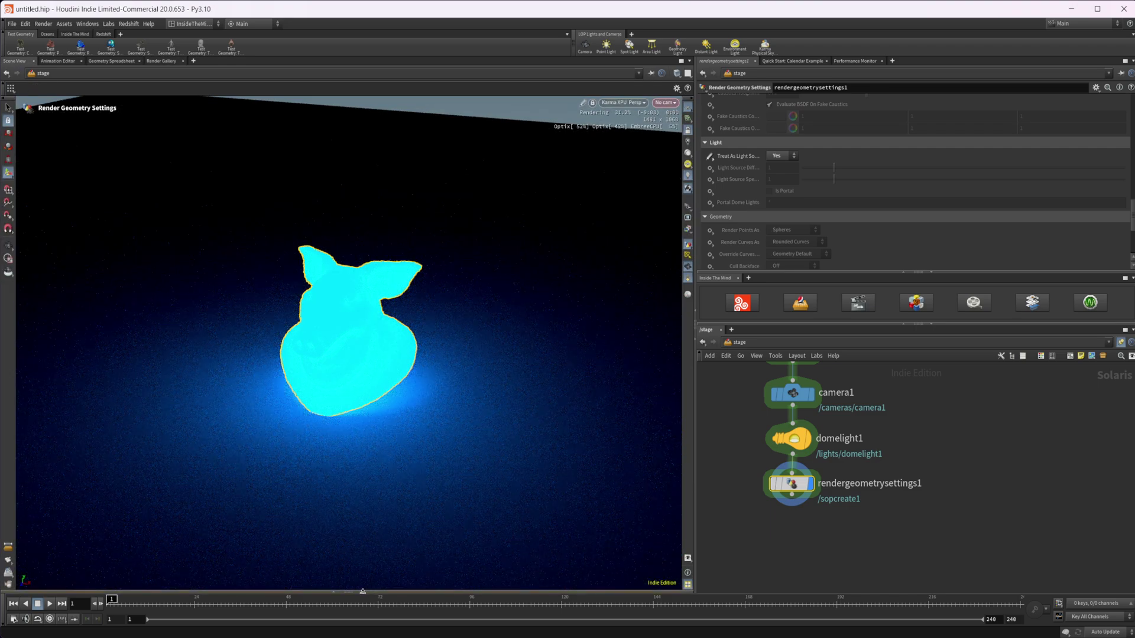
pyautogui.hotkey('ctrl', 'b')
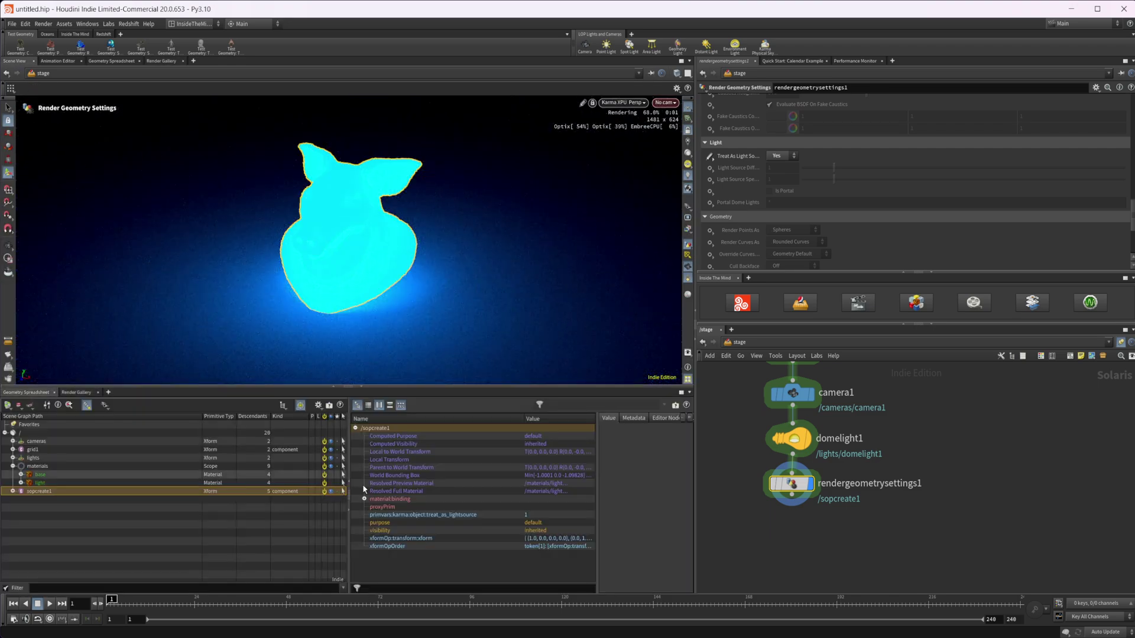
pyautogui.scroll(2, 809, 530)
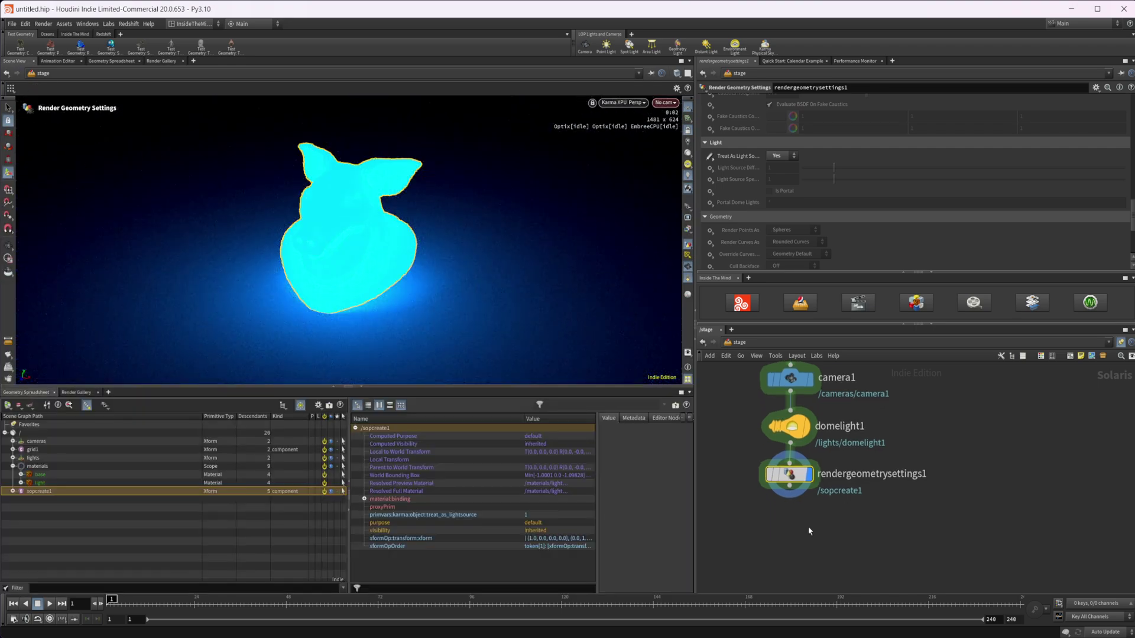
pyautogui.press('Tab')
pyautogui.write('att wr')
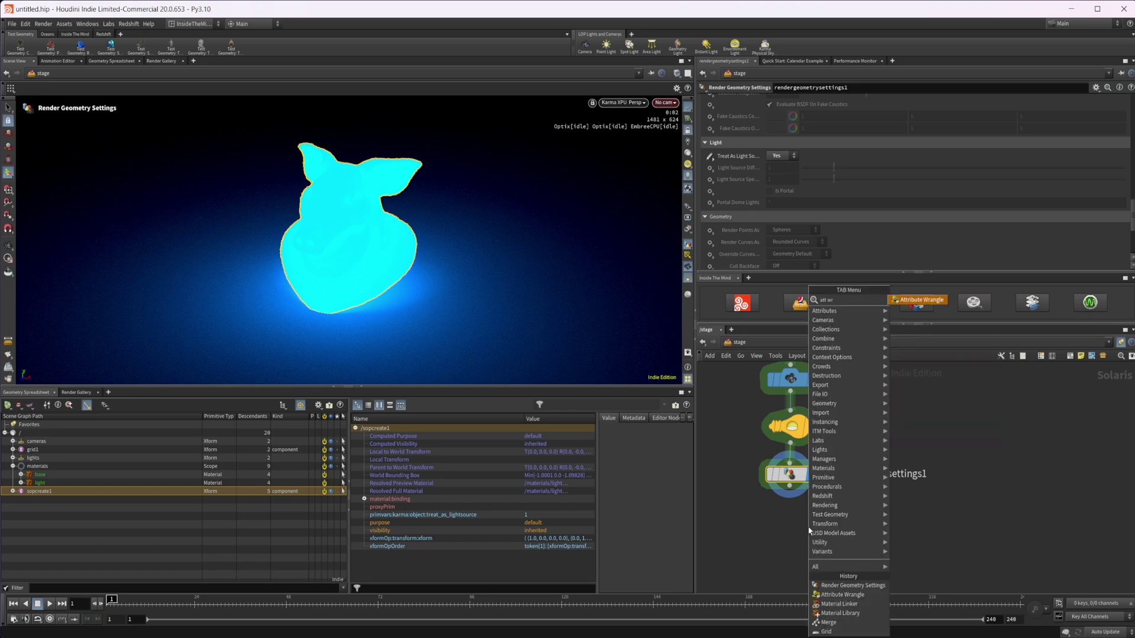
pyautogui.press('Return')
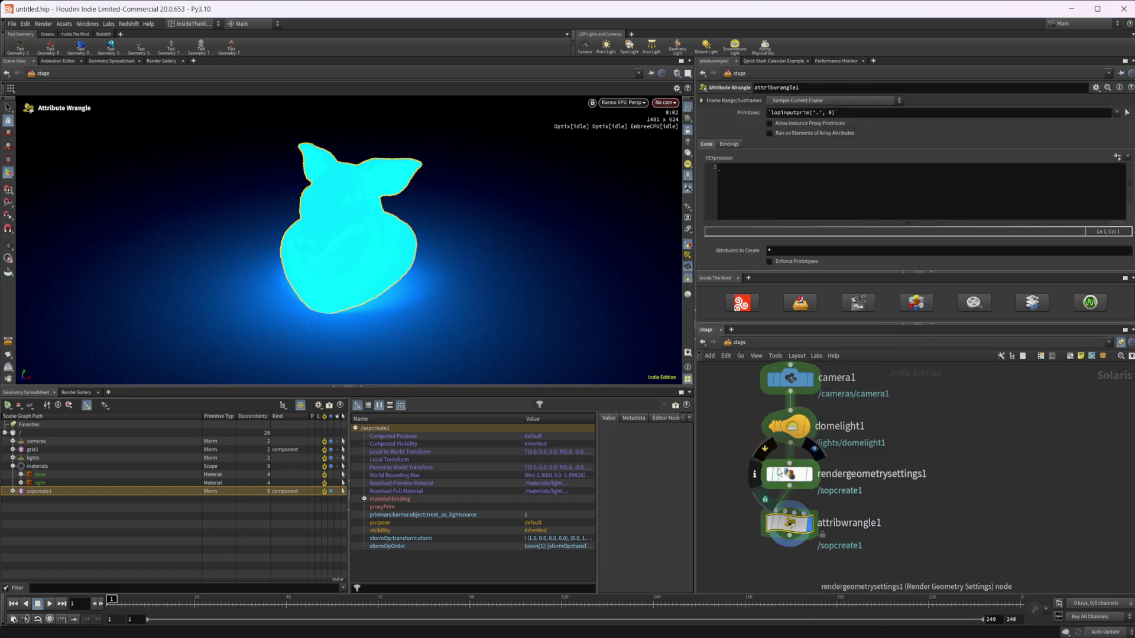
pyautogui.click(765, 447)
pyautogui.click(745, 303)
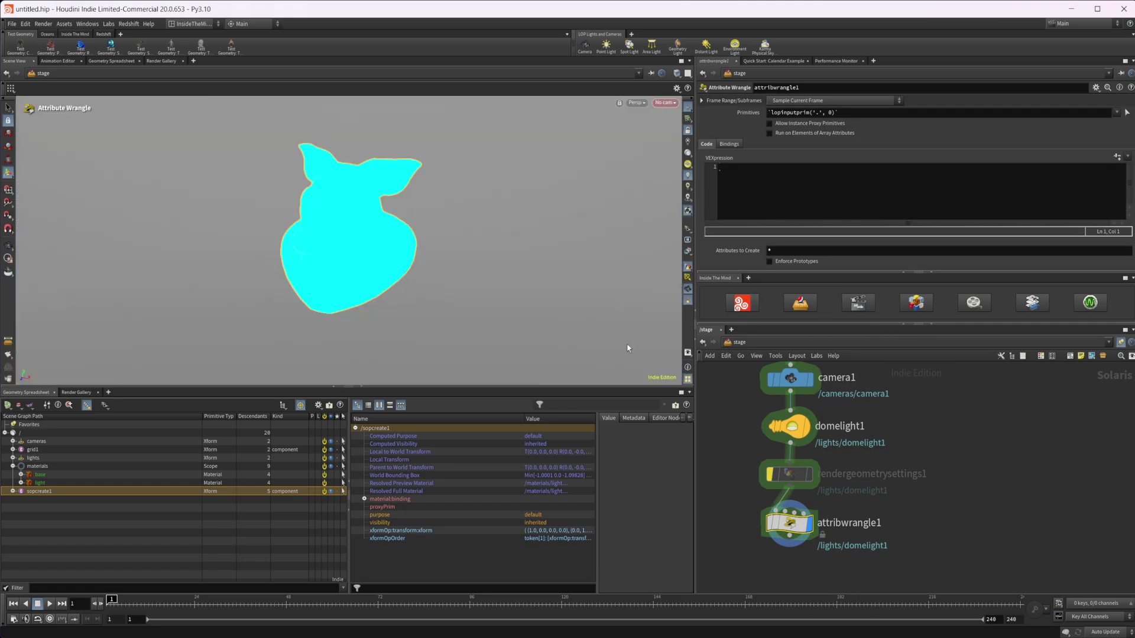
# Write i@primvars:karma:object:treat_as_lightsource = 0; in the wrangle and target /sopcreate1.
pyautogui.click(773, 185)
pyautogui.write('i')
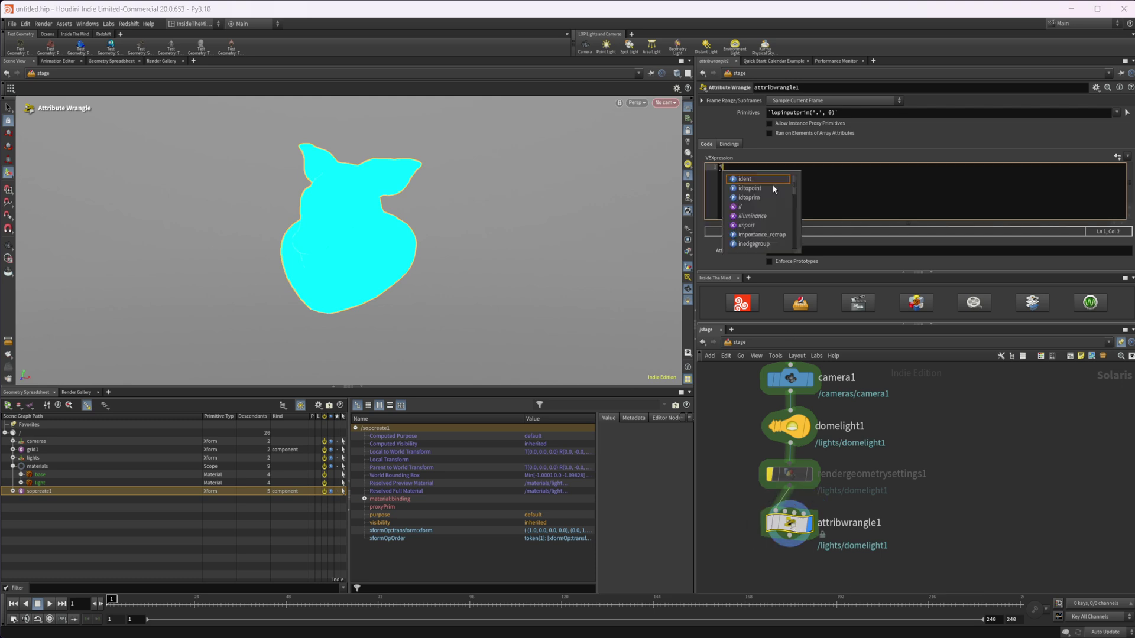
pyautogui.write('@')
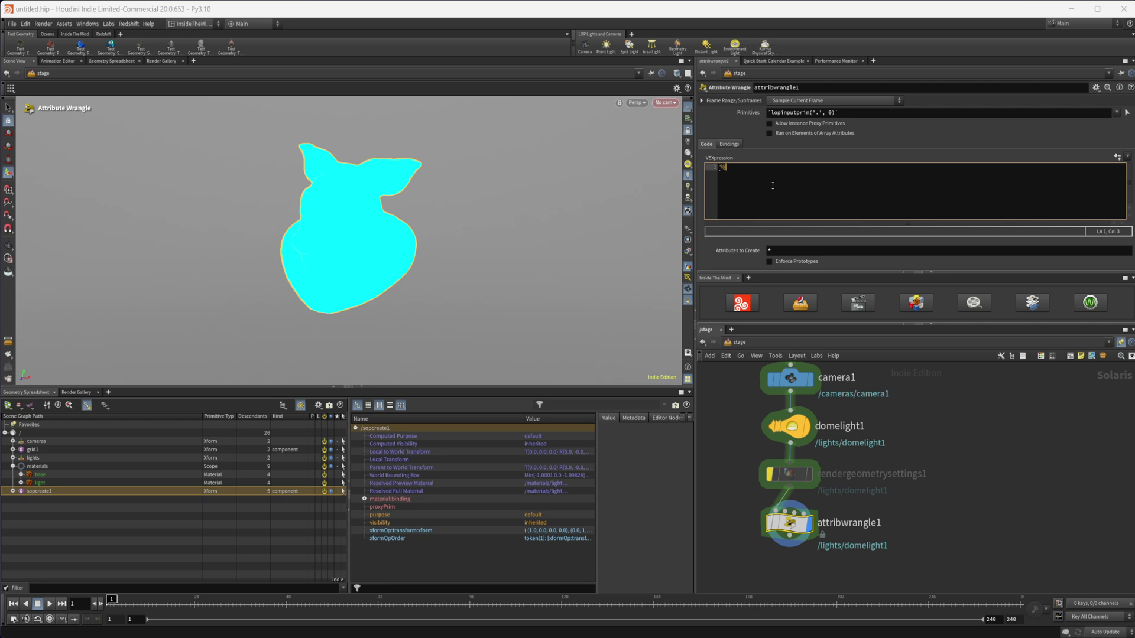
pyautogui.write('primvars')
pyautogui.write(':karma')
pyautogui.write(':objec')
pyautogui.write('t:')
pyautogui.write('treat')
pyautogui.write('_aws')
pyautogui.press('BackSpace')
pyautogui.press('BackSpace')
pyautogui.write('ss_lightsource = 0;')
pyautogui.moveTo(39, 491); pyautogui.dragTo(821, 115)
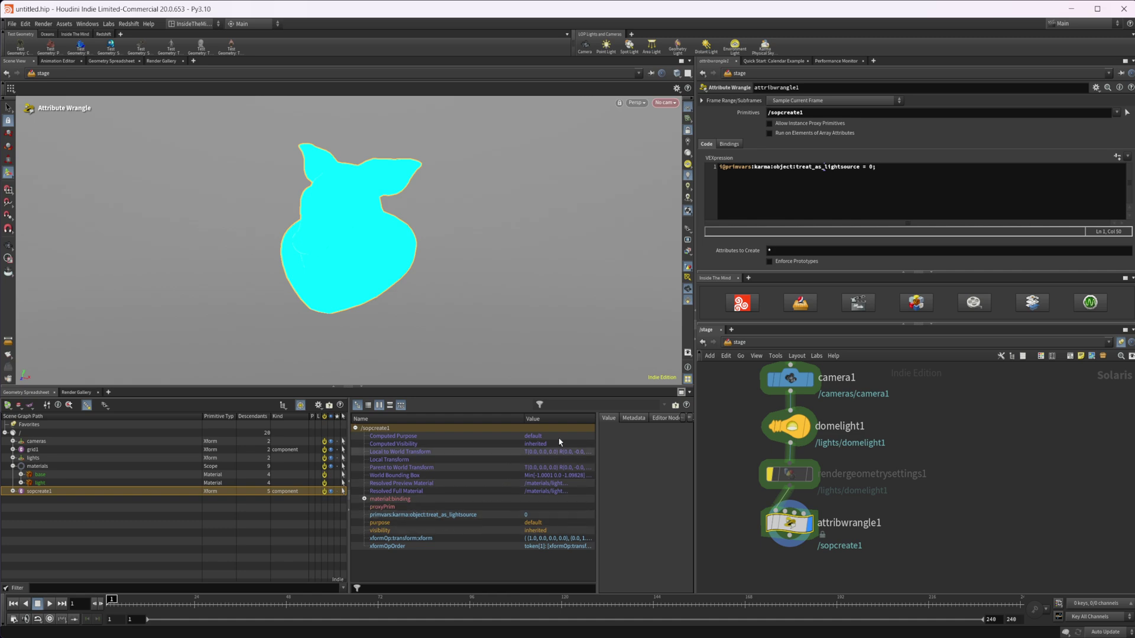
# Return the viewport to Karma and snapshot the wrangle's render, labelled 'aw no'.
pyautogui.click(742, 303)
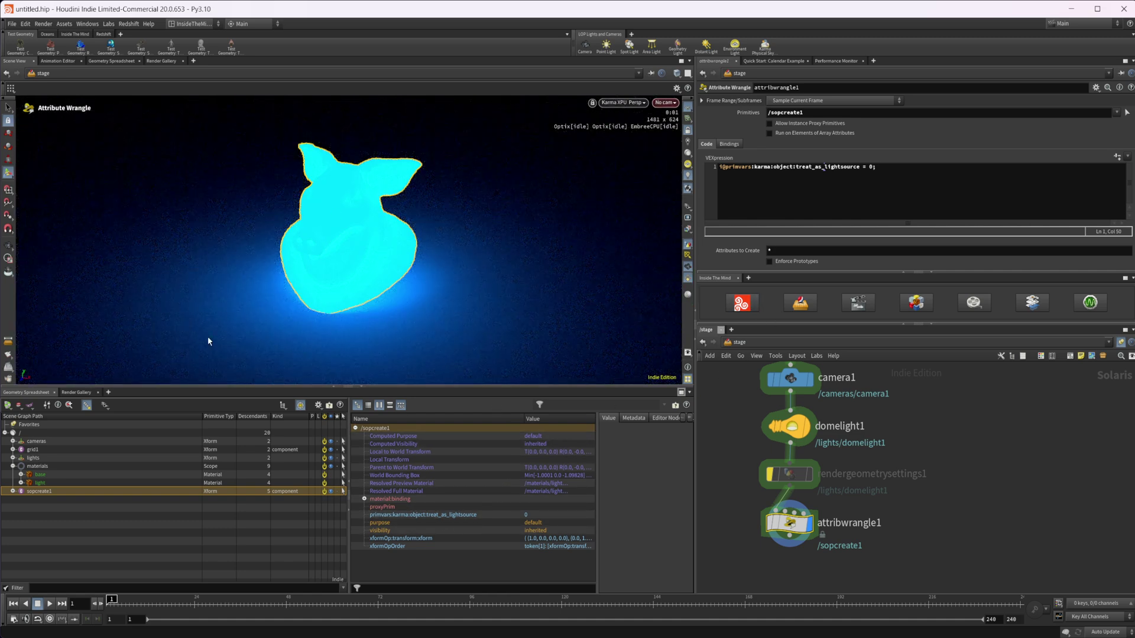
pyautogui.click(77, 392)
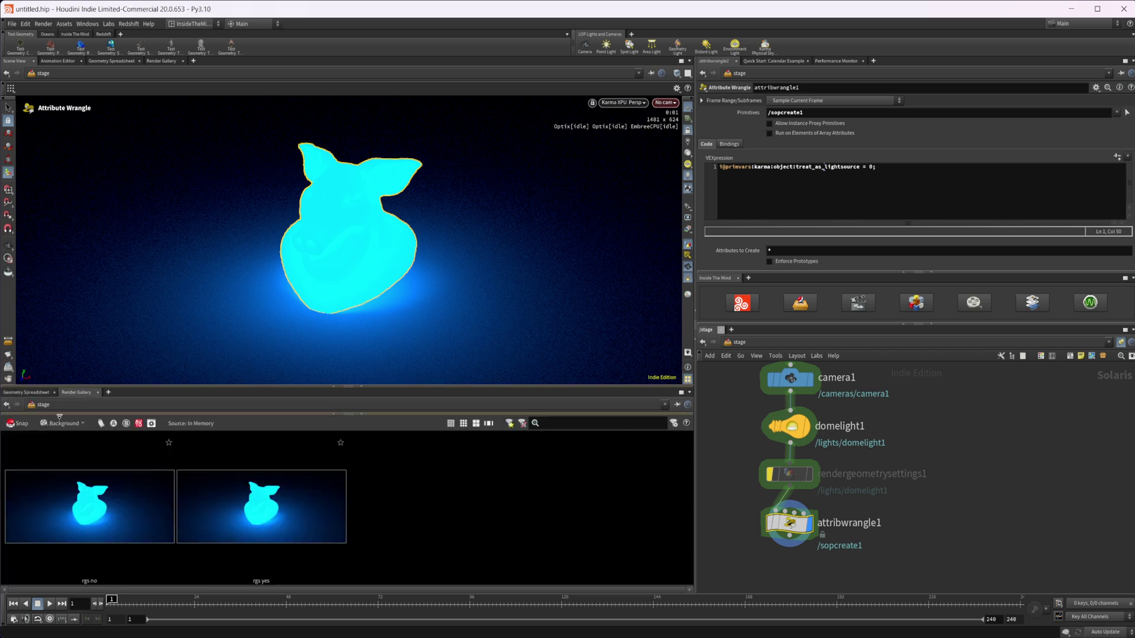
pyautogui.click(21, 425)
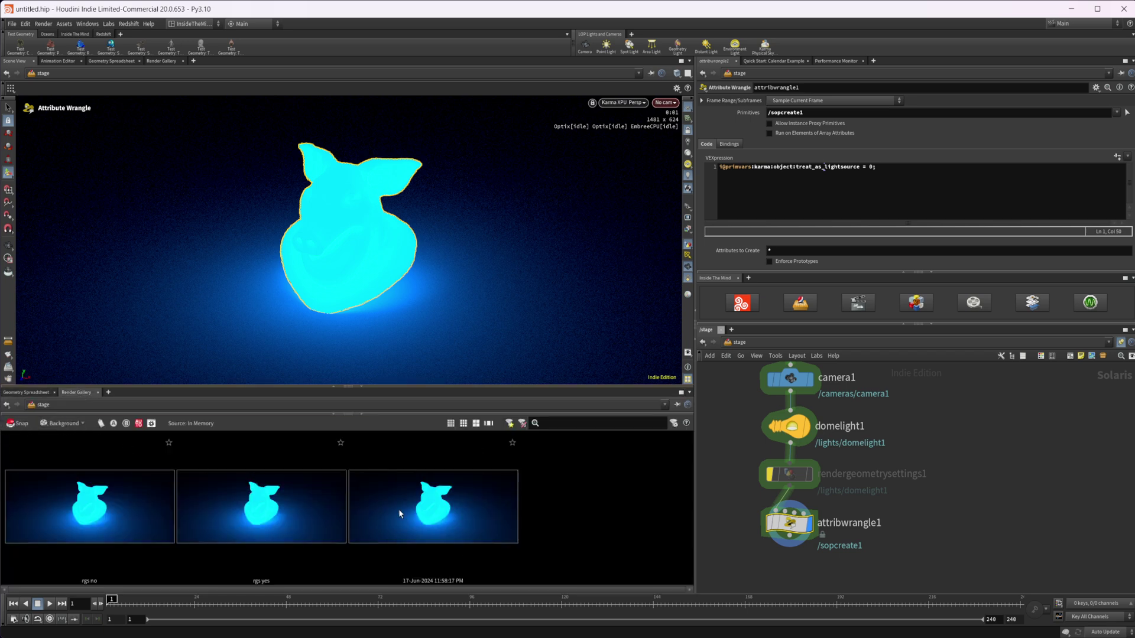
pyautogui.doubleClick(440, 580)
pyautogui.write('aw n')
pyautogui.press('Return')
# Change the wrangle's treat_as_lightsource value to 1 and save a snapshot labelled 'aw yes'.
pyautogui.click(874, 172)
pyautogui.press('BackSpace')
pyautogui.write('1')
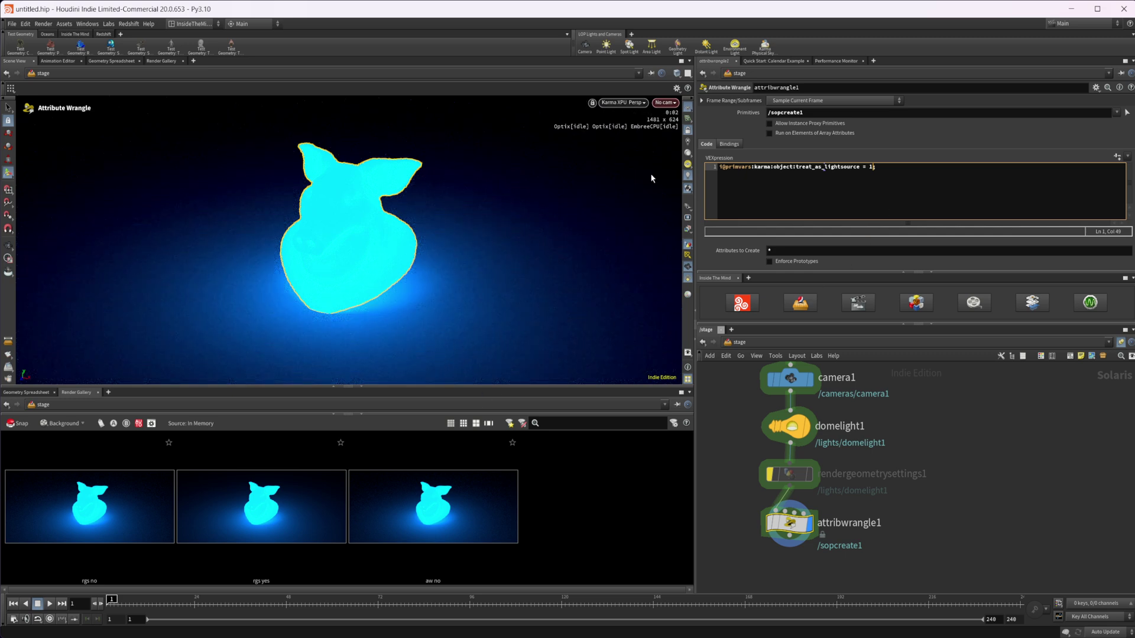
pyautogui.click(17, 424)
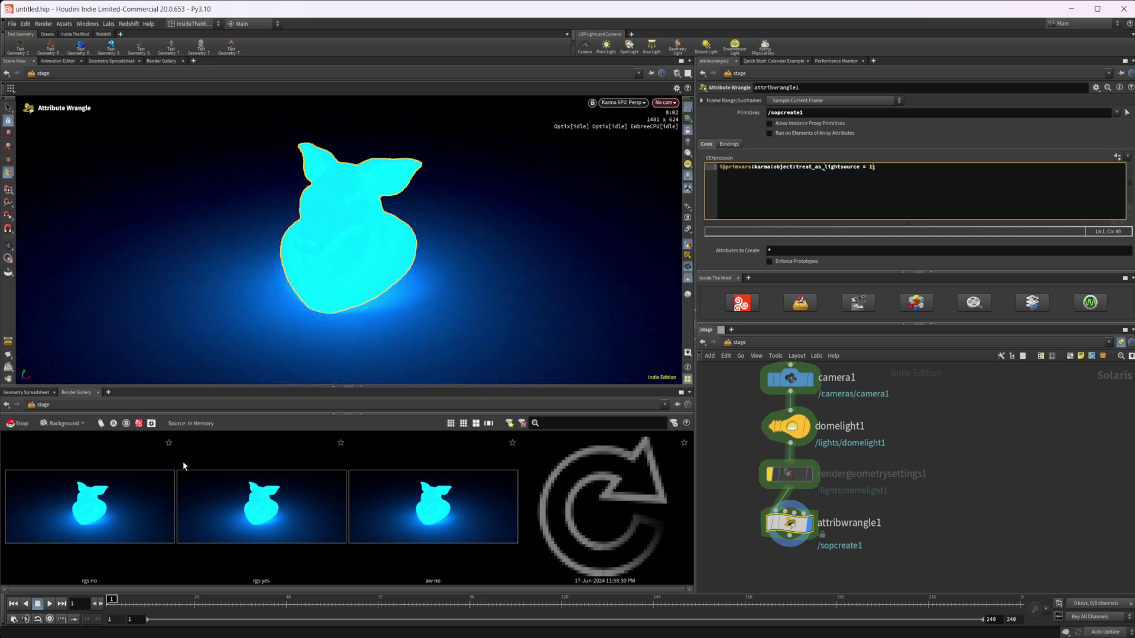
pyautogui.doubleClick(593, 581)
pyautogui.hotkey('ctrl', 'a')
pyautogui.write('aw')
pyautogui.press('Return')
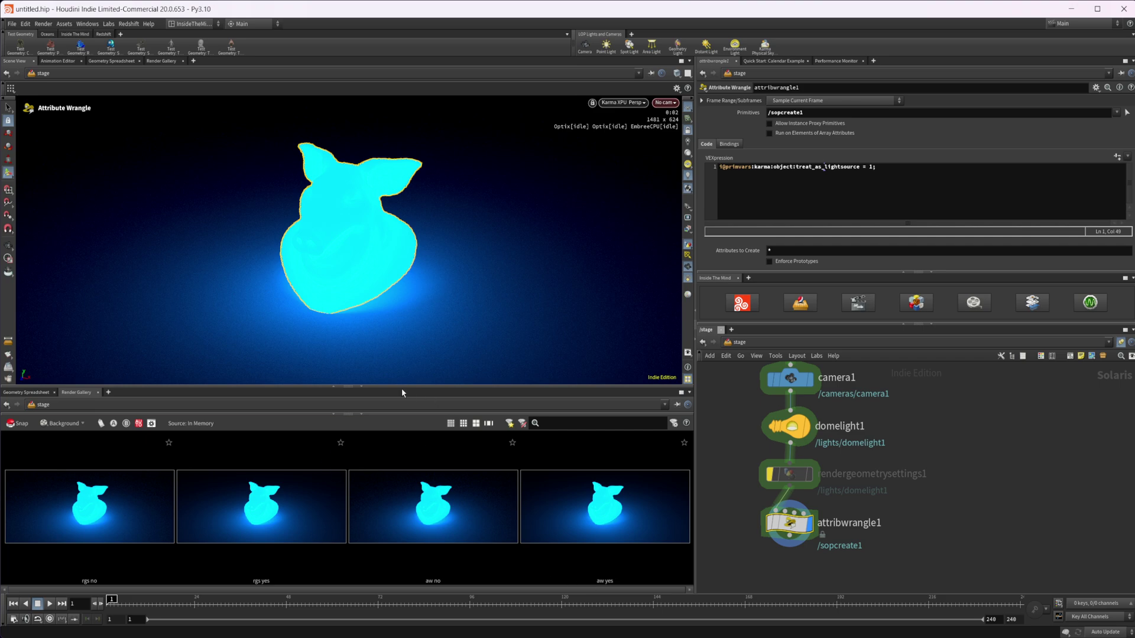
pyautogui.click(361, 388)
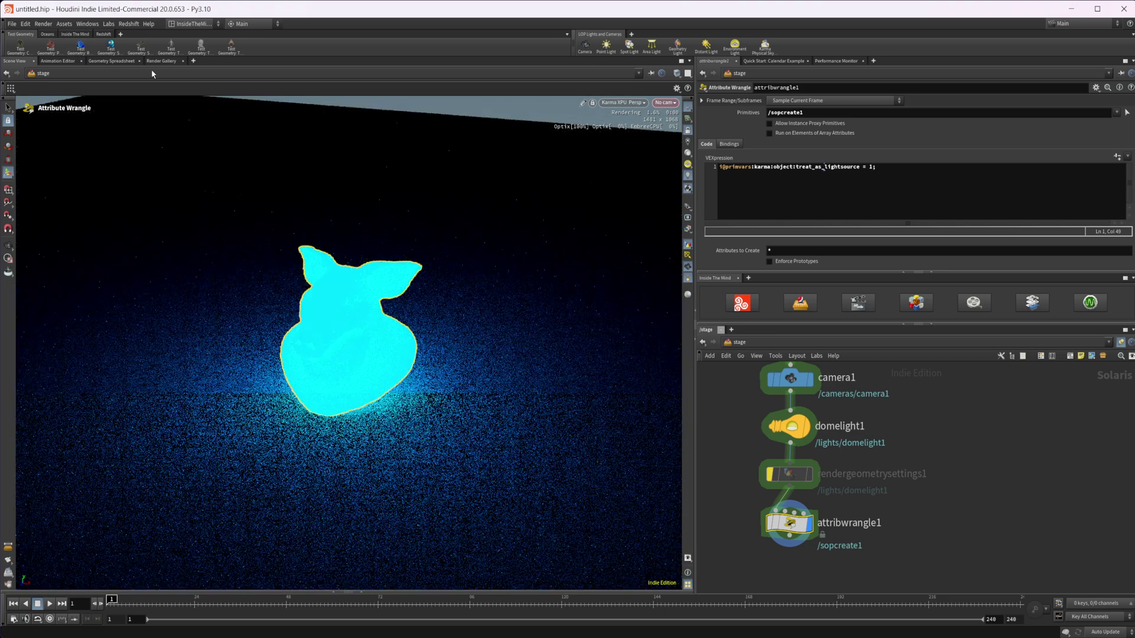
pyautogui.click(160, 62)
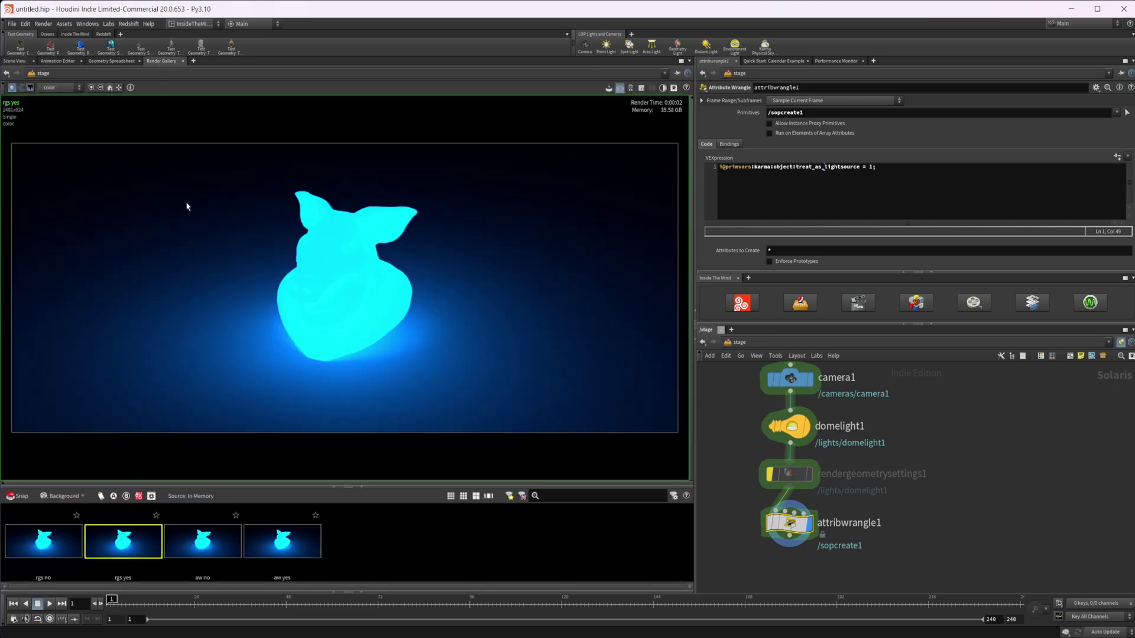
pyautogui.click(214, 546)
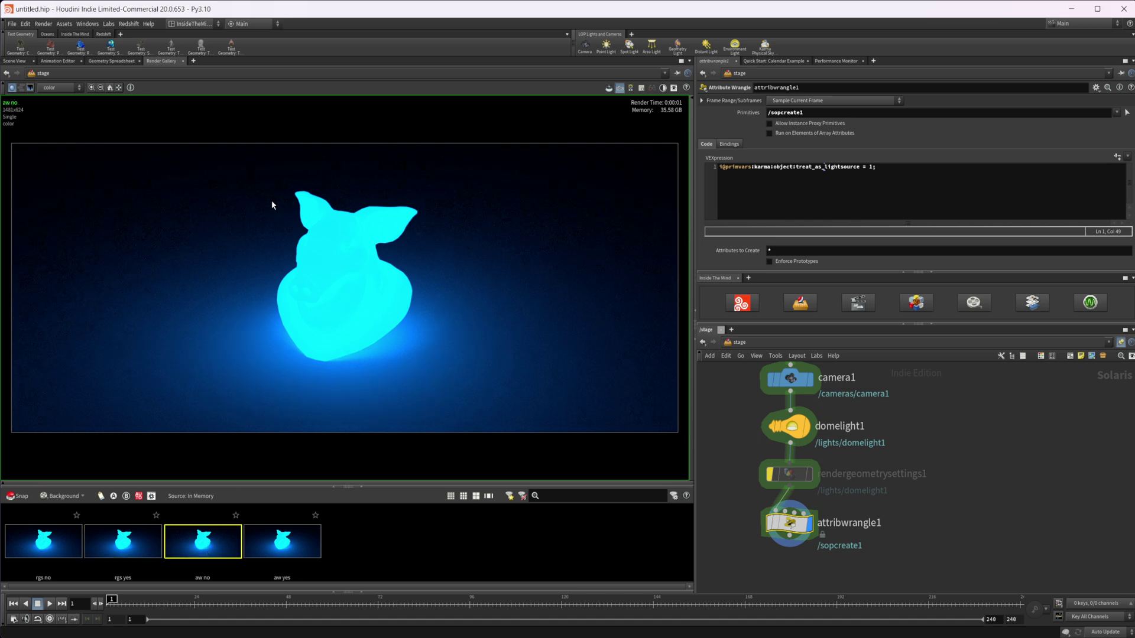
pyautogui.click(273, 551)
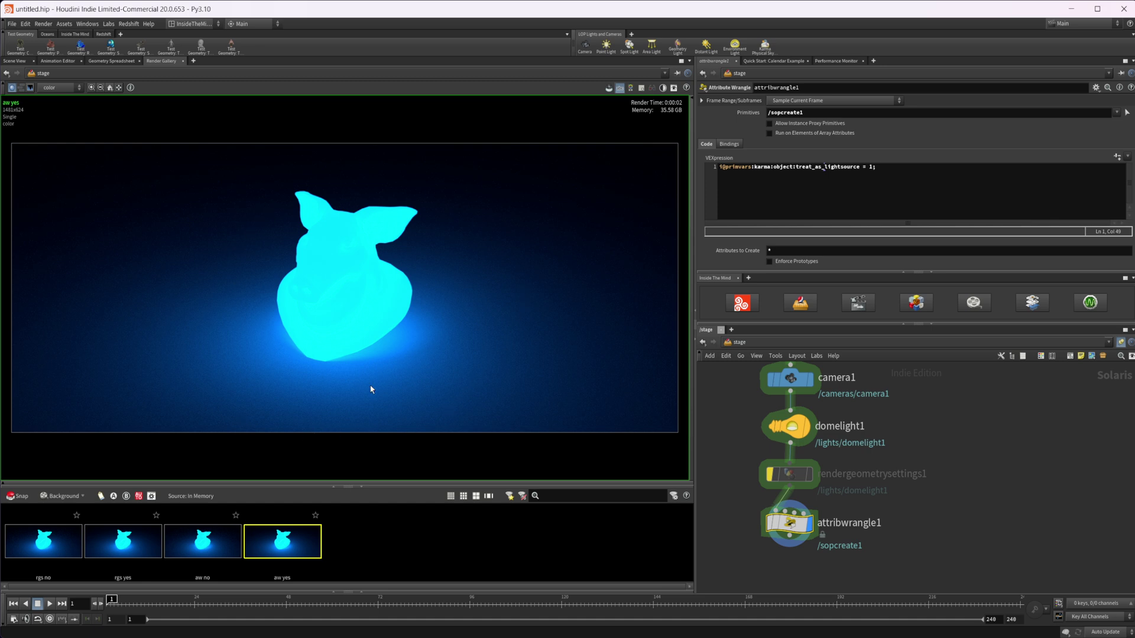
pyautogui.moveTo(141, 547); pyautogui.dragTo(141, 548)
pyautogui.click(143, 559)
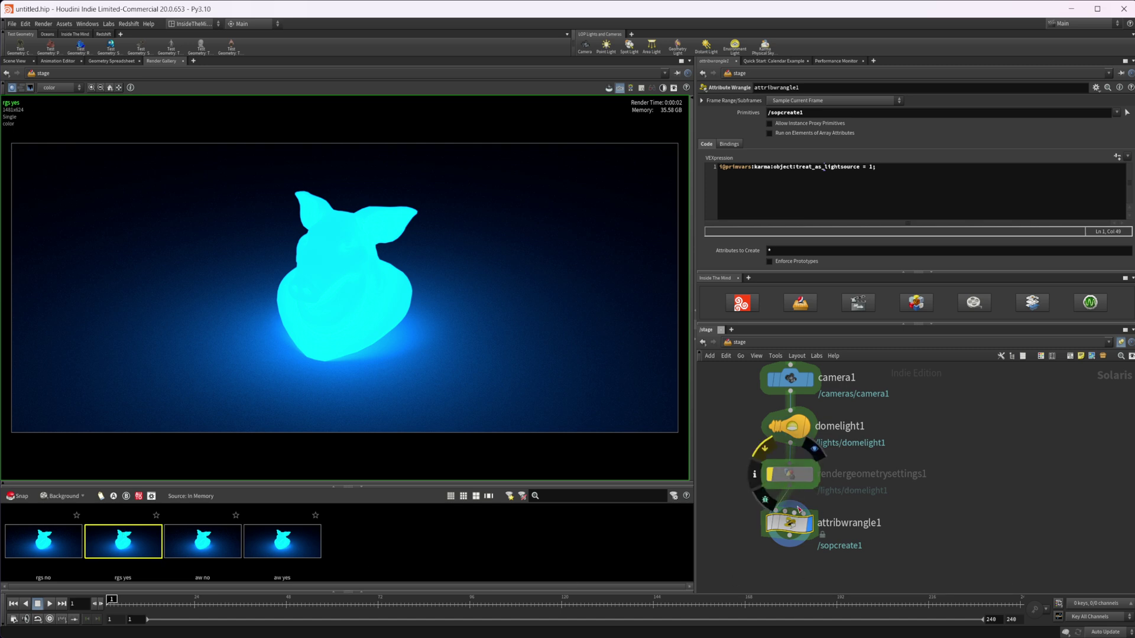
pyautogui.moveTo(800, 535)
pyautogui.click(284, 552)
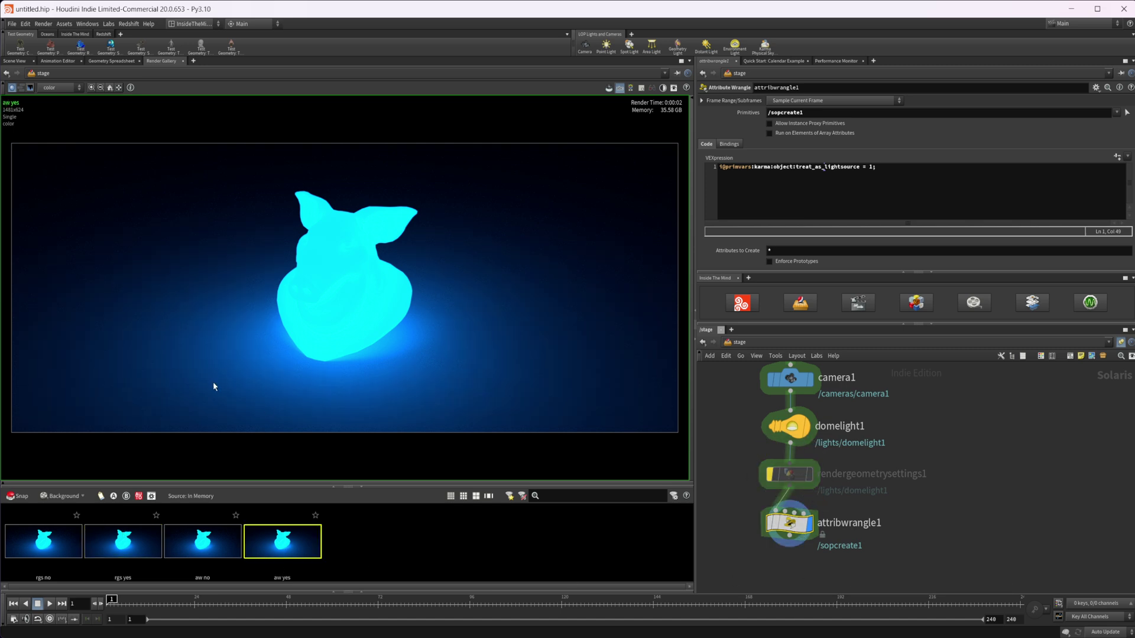
pyautogui.click(111, 536)
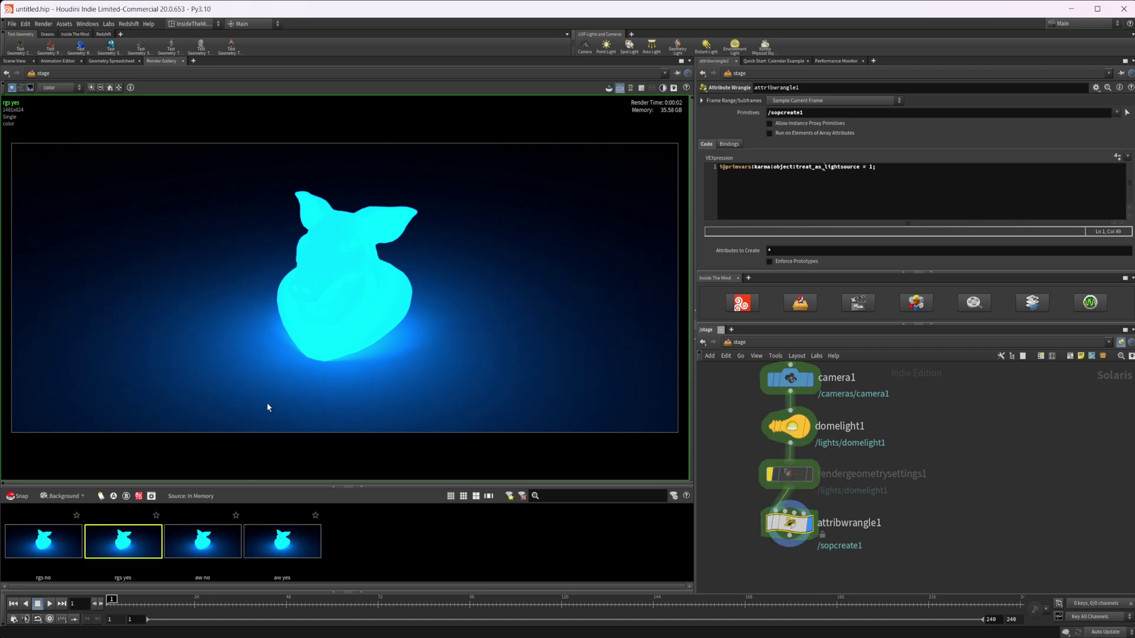
pyautogui.click(295, 537)
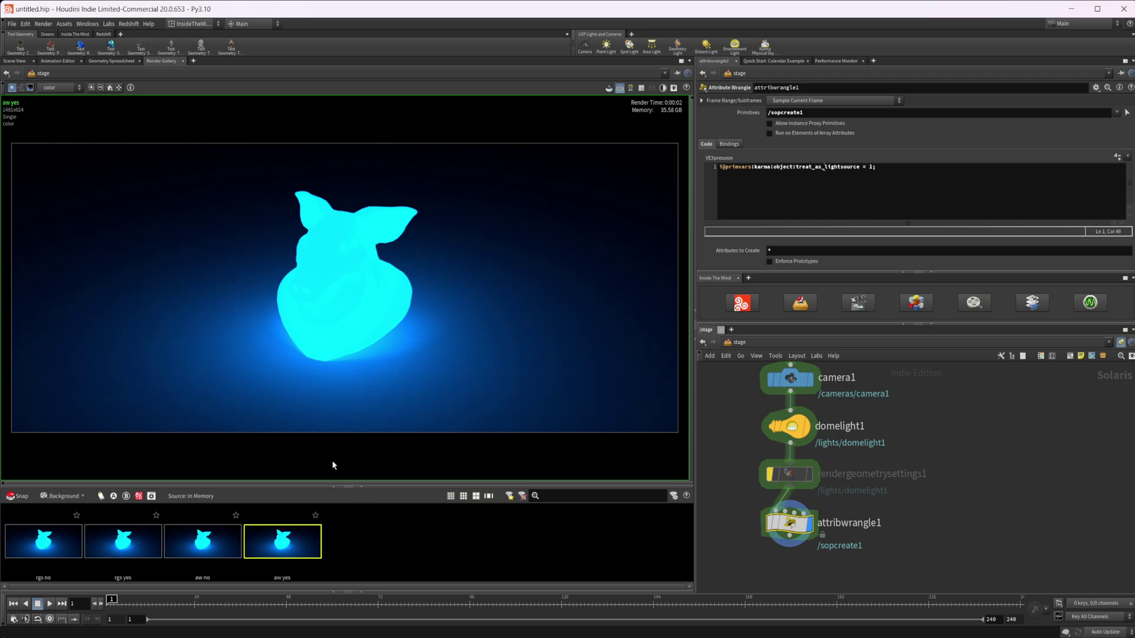
pyautogui.click(16, 61)
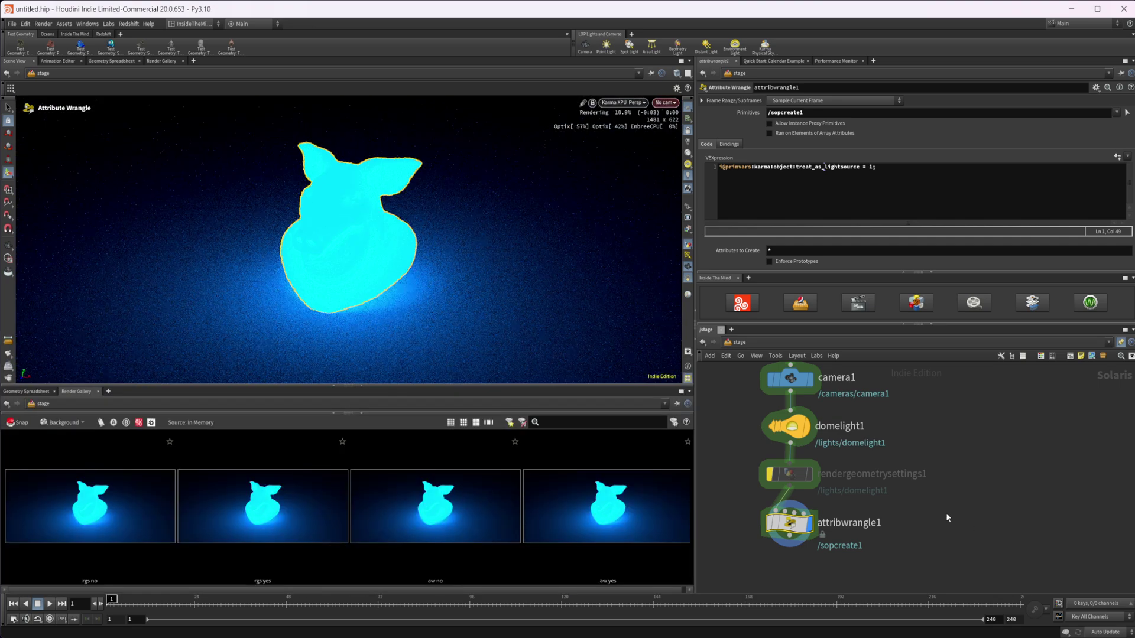
# Show the scene graph details, review rendergeometrysettings1, then reselect attribwrangle1.
pyautogui.click(26, 391)
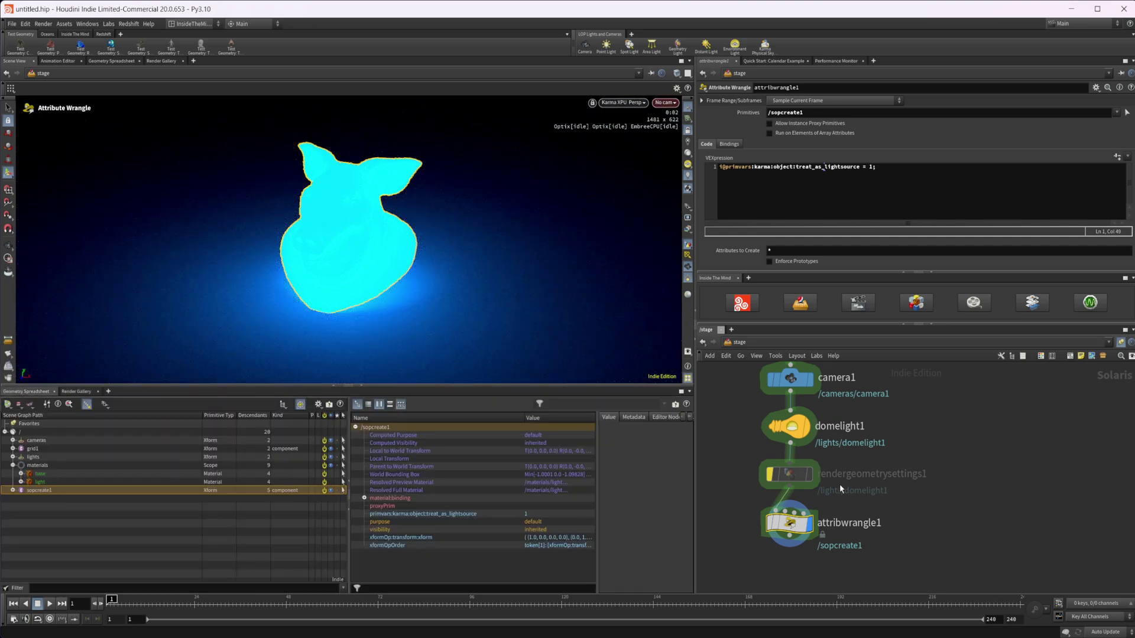
pyautogui.moveTo(791, 479); pyautogui.dragTo(782, 445, button='middle')
pyautogui.click(782, 438)
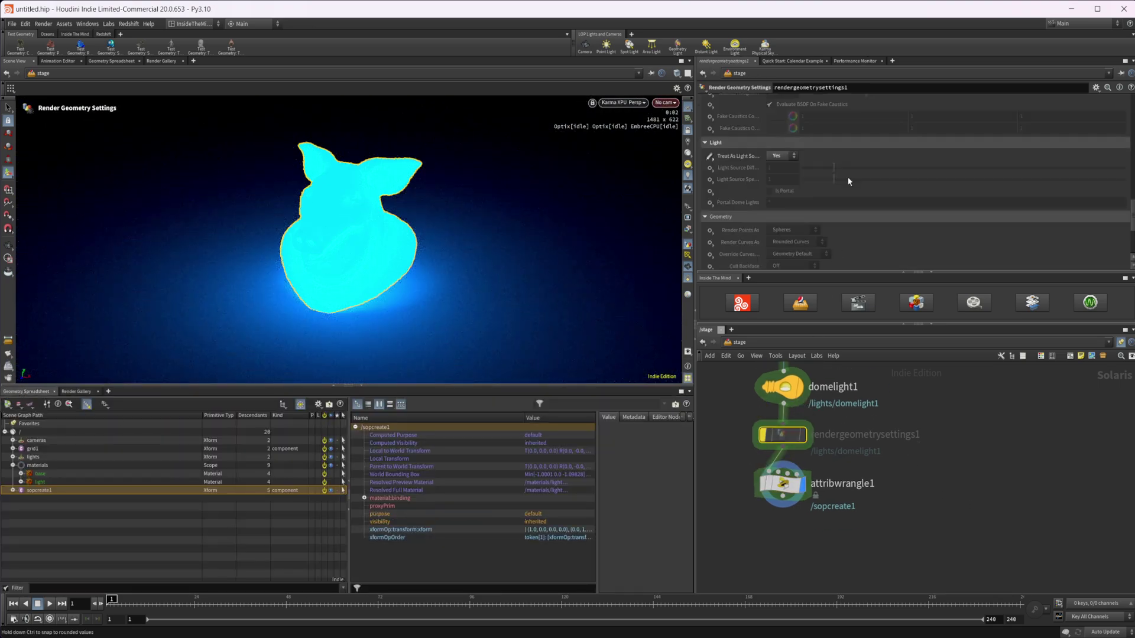
pyautogui.scroll(5, 746, 190)
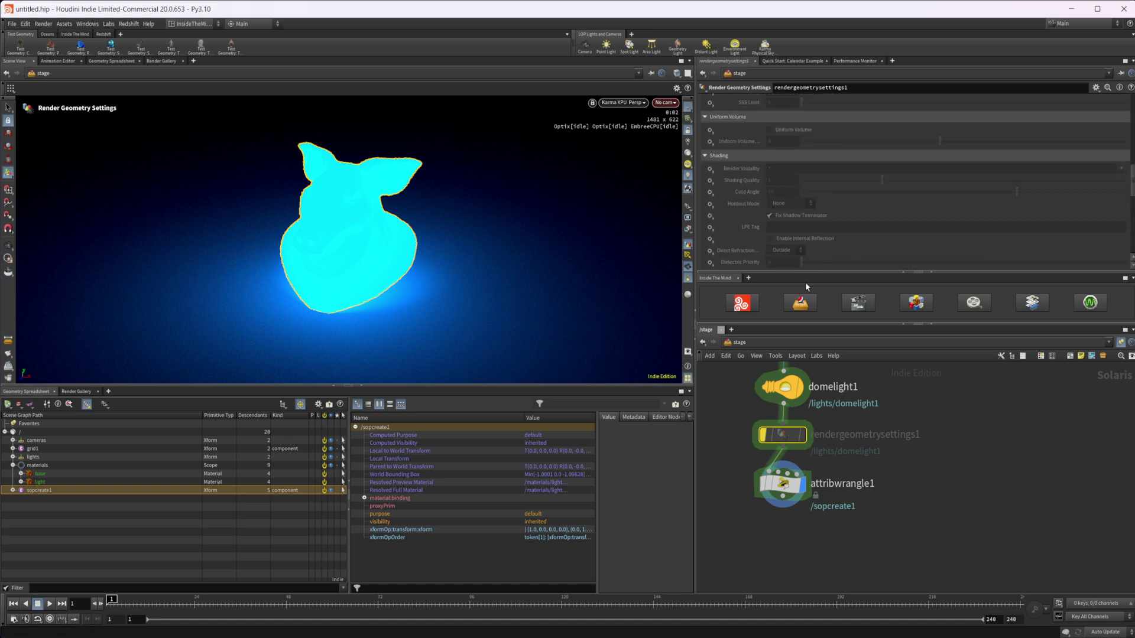
pyautogui.click(781, 483)
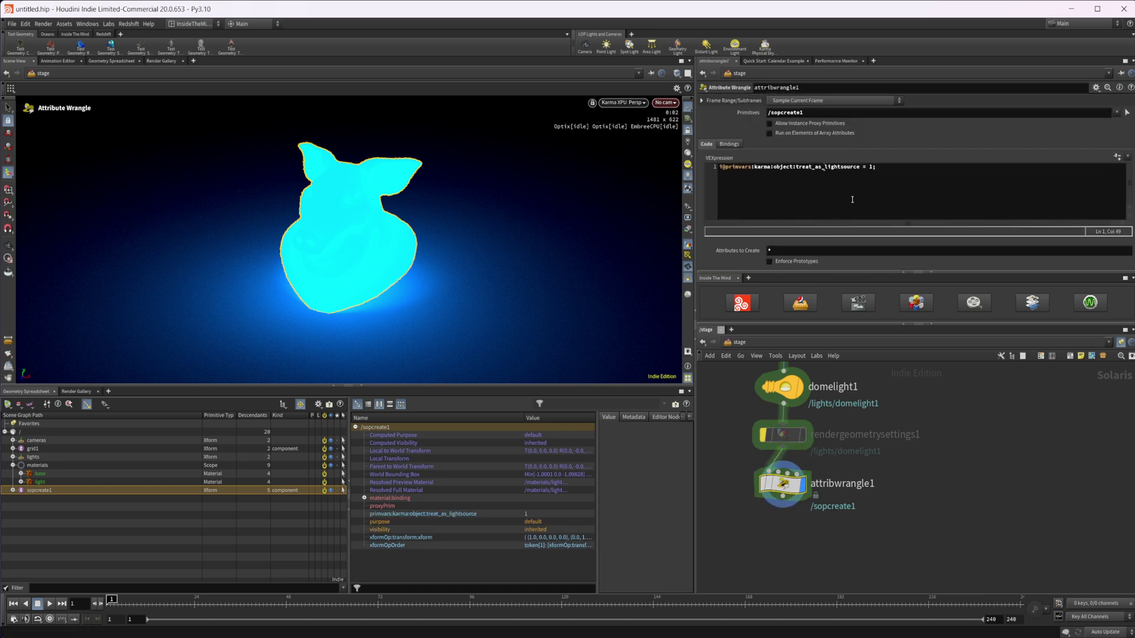
# Duplicate the VEX line and rename the copy's attribute to primvars:karma:object:holdoutmode.
pyautogui.click(897, 170)
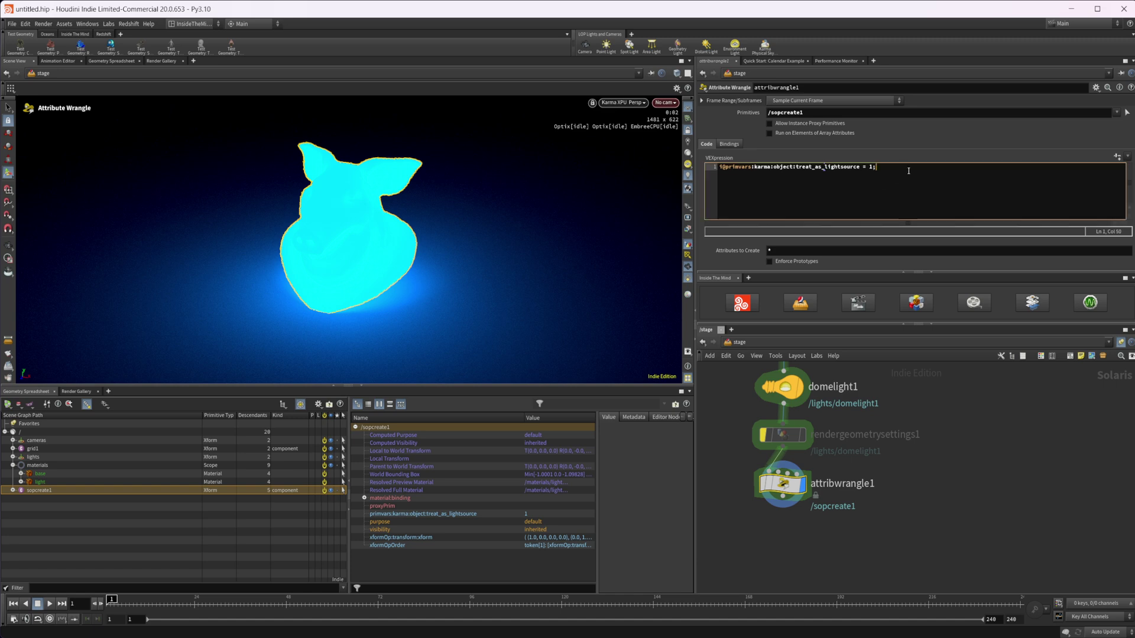
pyautogui.moveTo(905, 171); pyautogui.dragTo(723, 172)
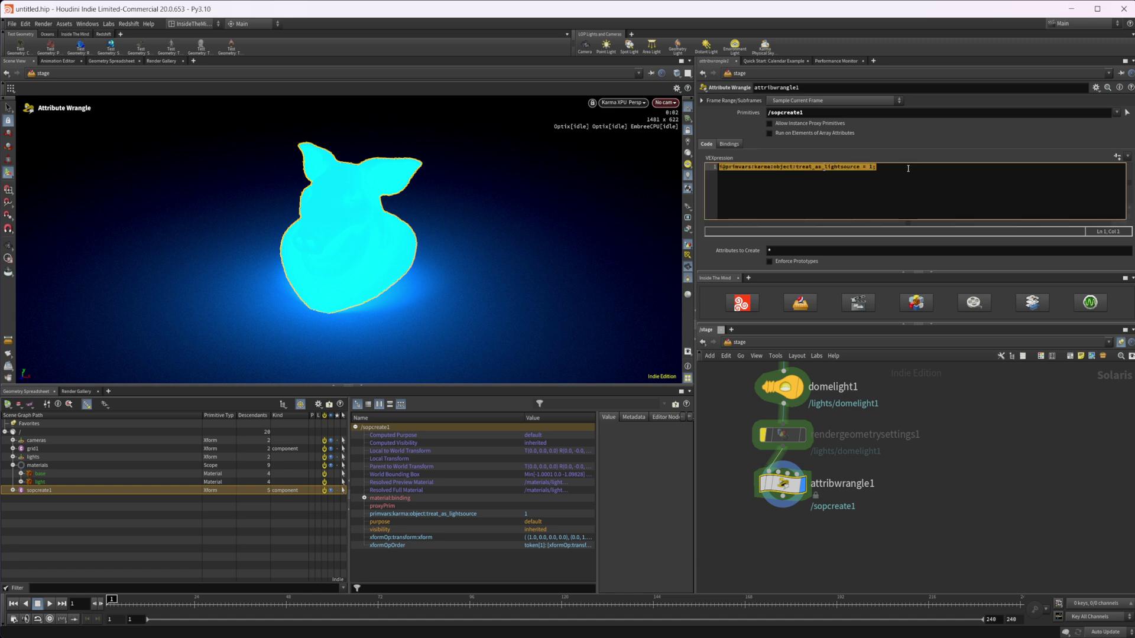
pyautogui.hotkey('ctrl', 'c')
pyautogui.press('End')
pyautogui.press('Return')
pyautogui.hotkey('ctrl', 'v')
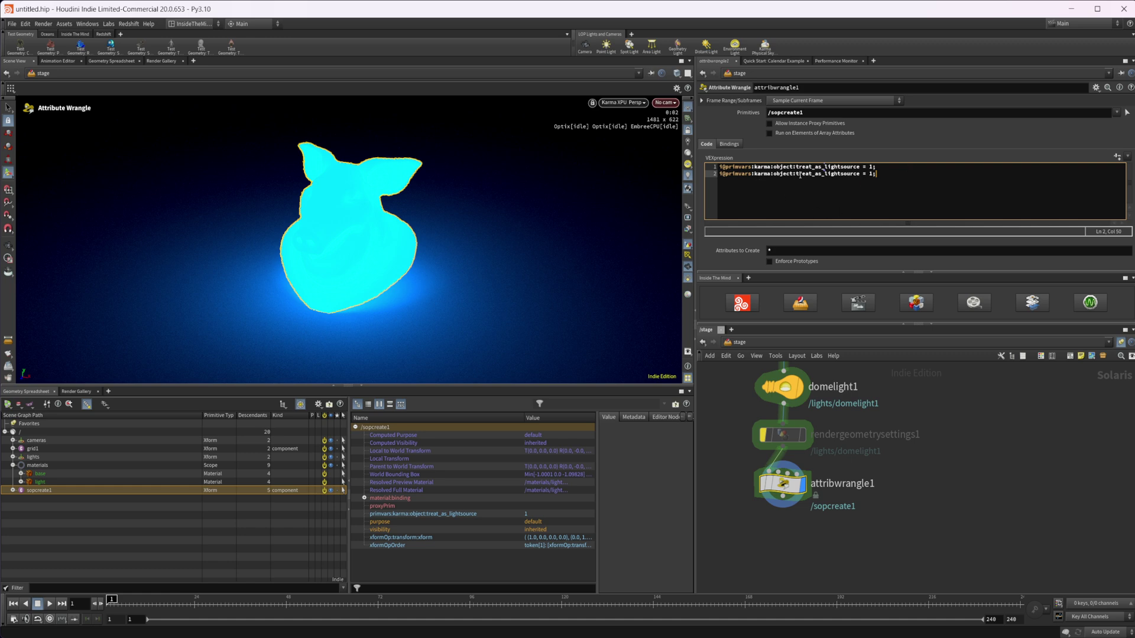
pyautogui.moveTo(799, 175); pyautogui.dragTo(858, 178)
pyautogui.press('BackSpace')
pyautogui.press('BackSpace')
pyautogui.write('ho')
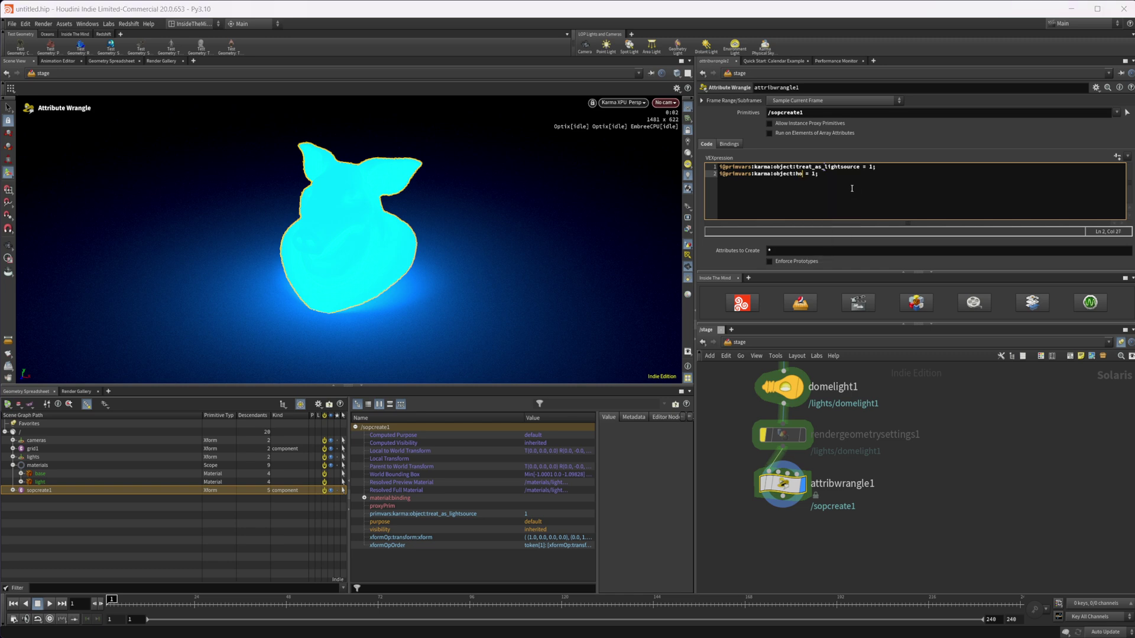
pyautogui.write('ldoutmode')
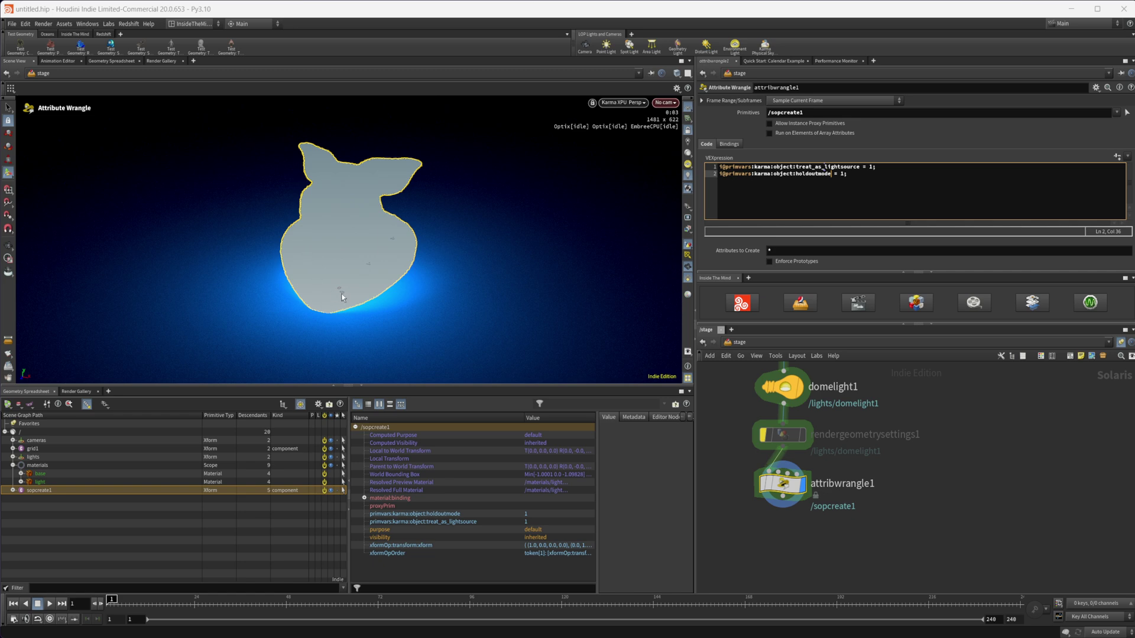
pyautogui.click(846, 173)
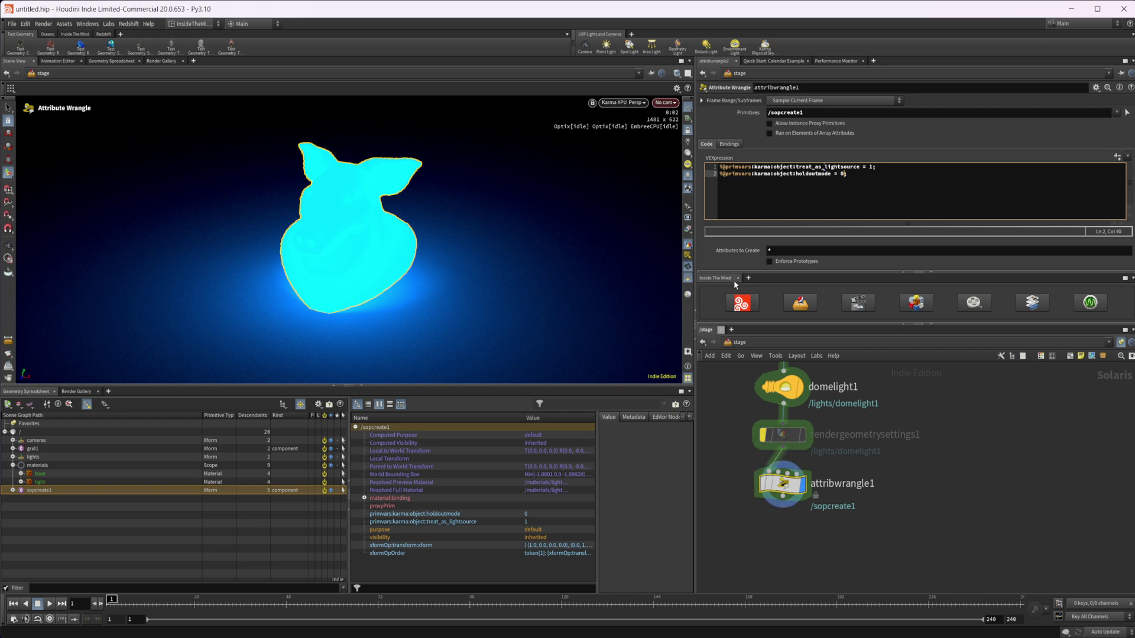
# Bypass attribwrangle1 and set rendergeometrysettings1's Redshift Primary Ray Visible to Set or Create.
pyautogui.click(743, 303)
pyautogui.click(758, 468)
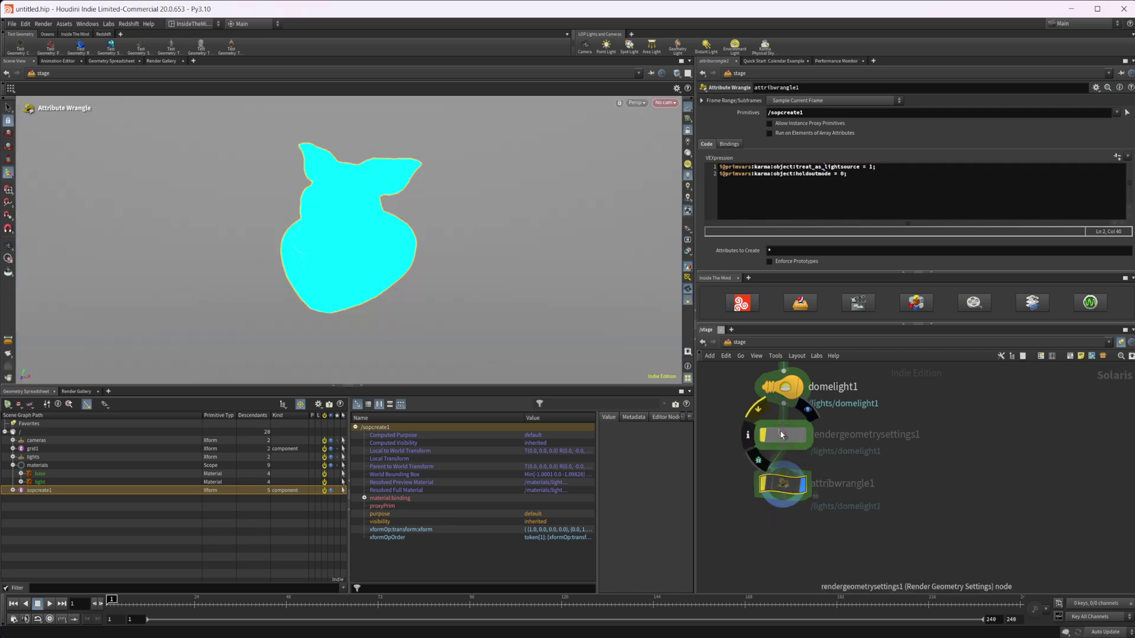
pyautogui.click(782, 435)
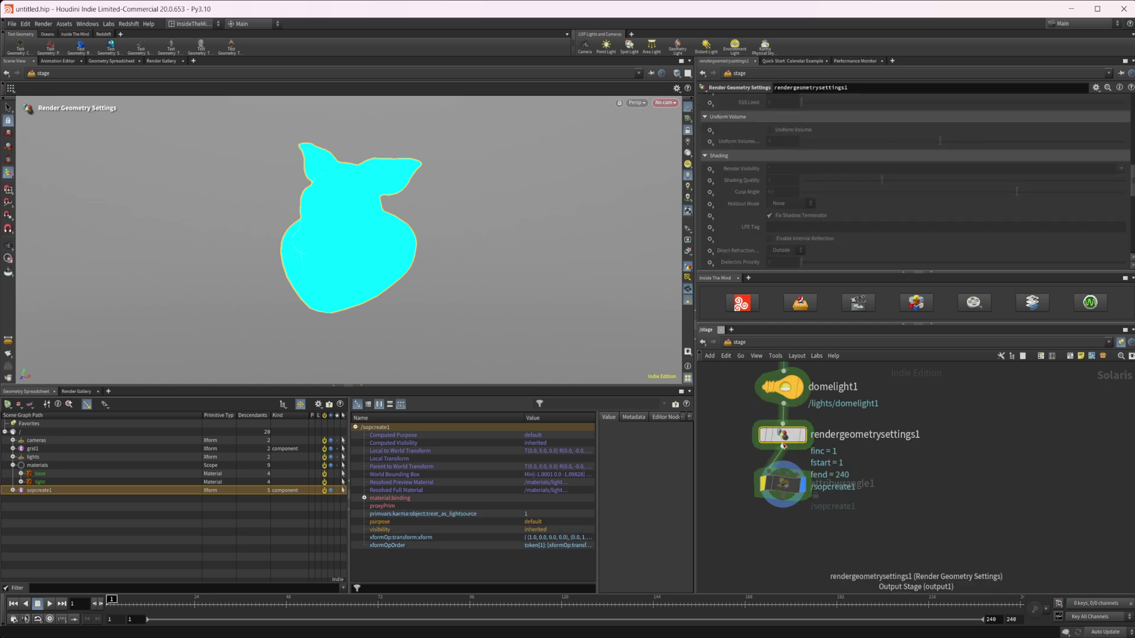
pyautogui.scroll(10, 757, 148)
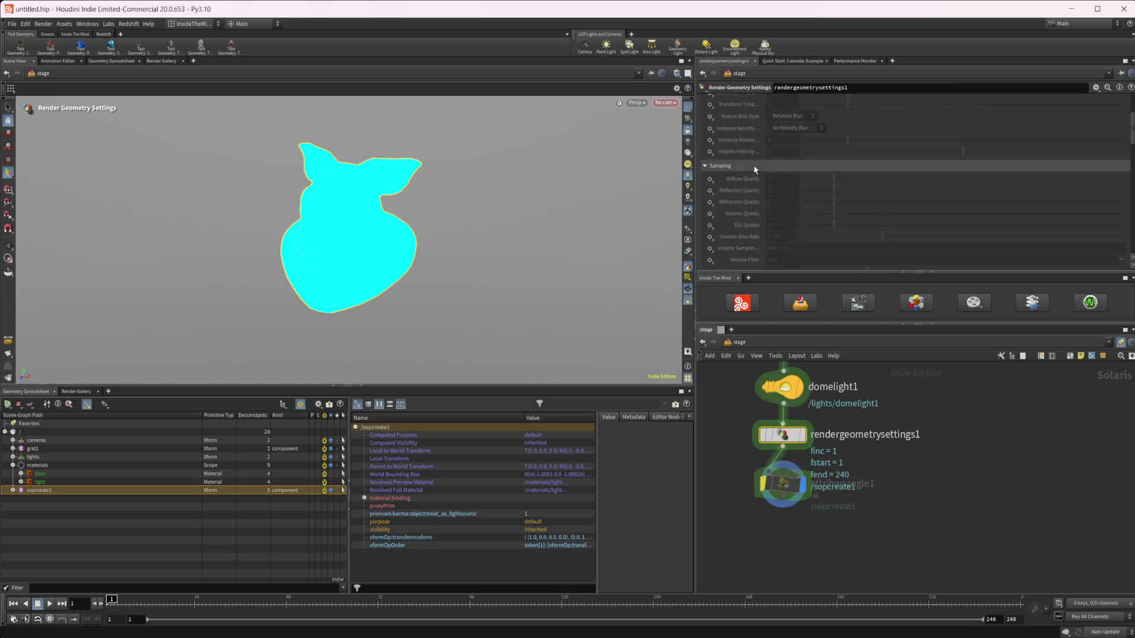
pyautogui.scroll(3, 754, 169)
pyautogui.click(732, 137)
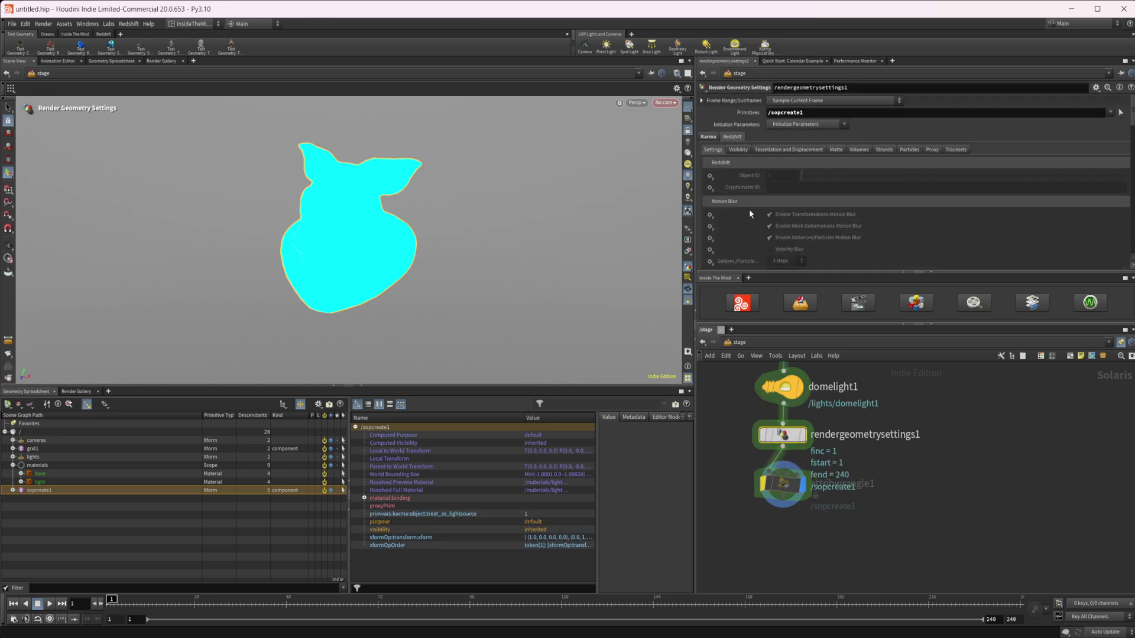
pyautogui.click(739, 150)
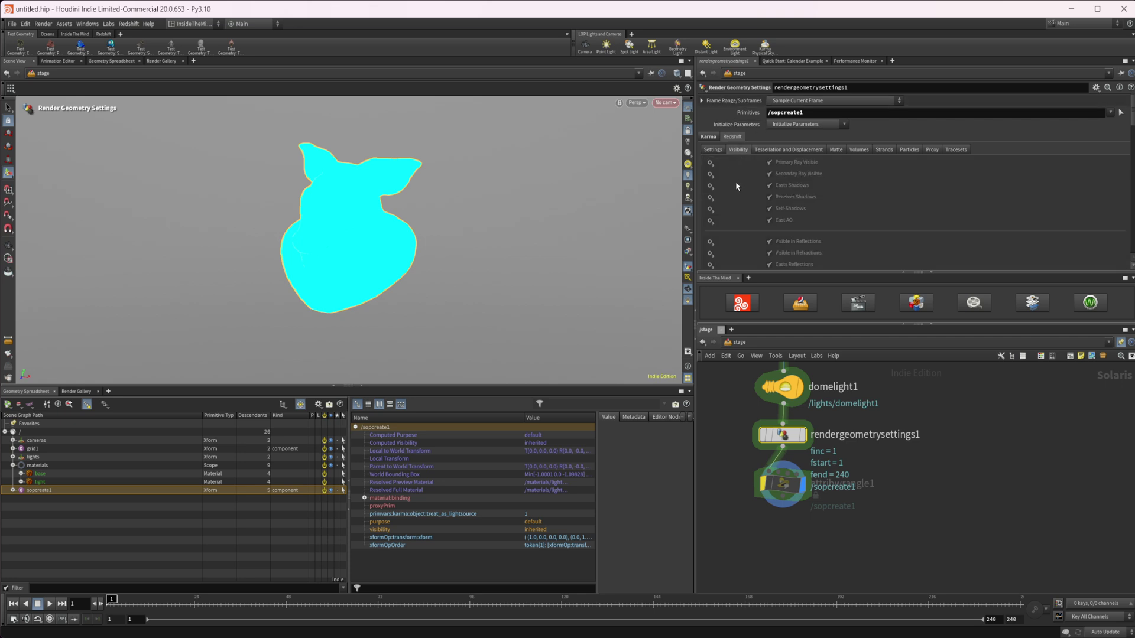
pyautogui.click(709, 163)
pyautogui.click(732, 172)
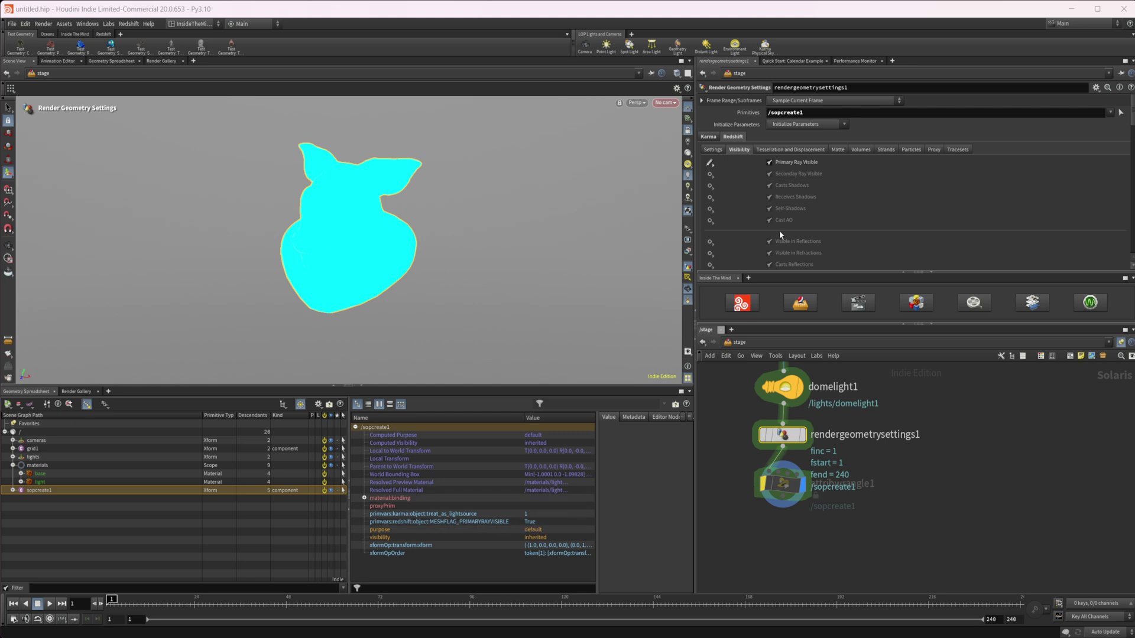
# Render the viewport with Redshift, then toggle the pig head's Primary Ray Visible off and back on.
pyautogui.click(635, 102)
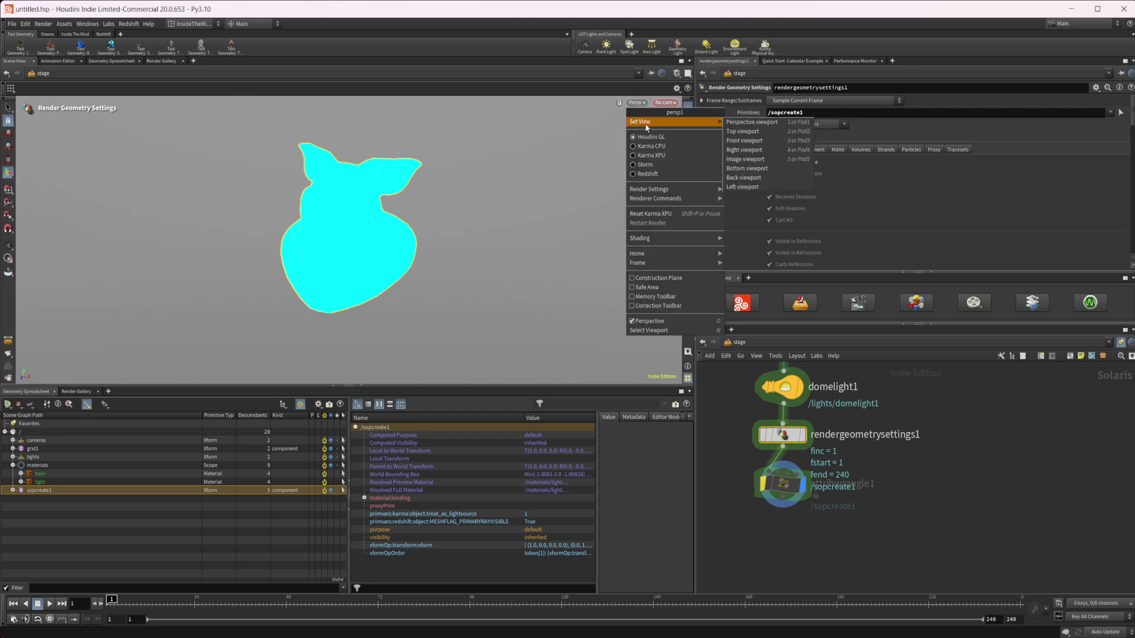
pyautogui.click(668, 174)
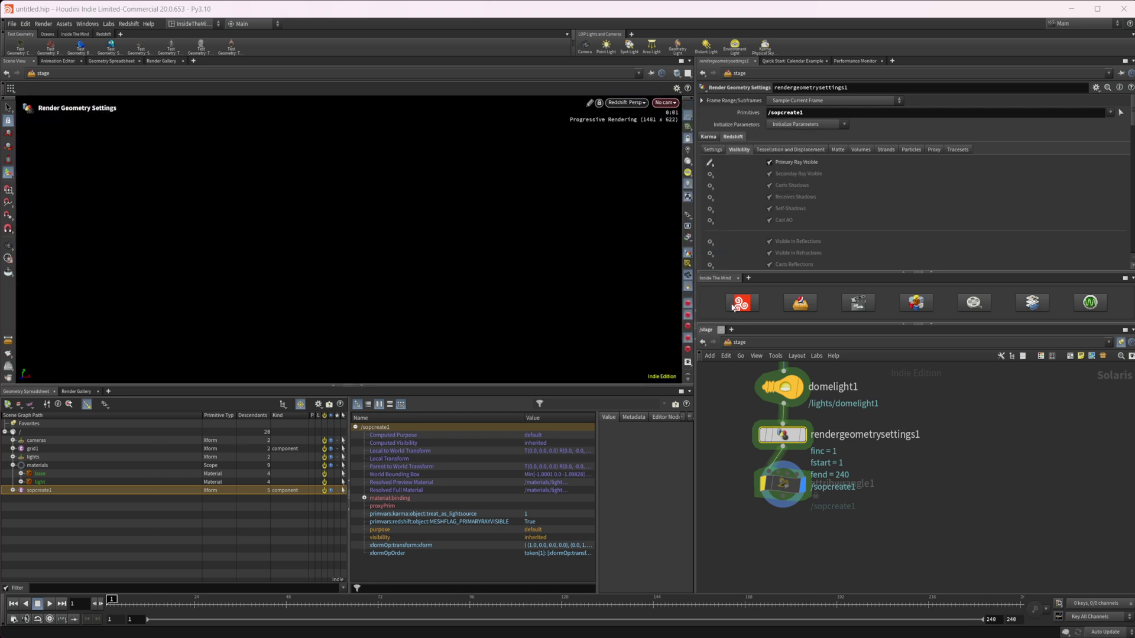
pyautogui.click(787, 163)
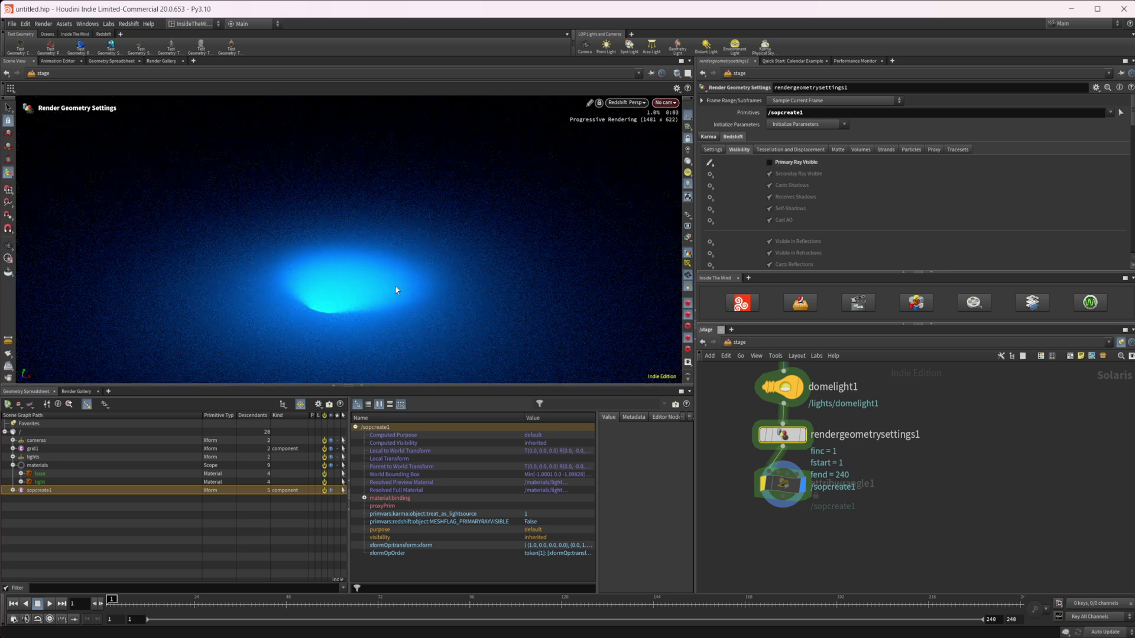
pyautogui.click(796, 163)
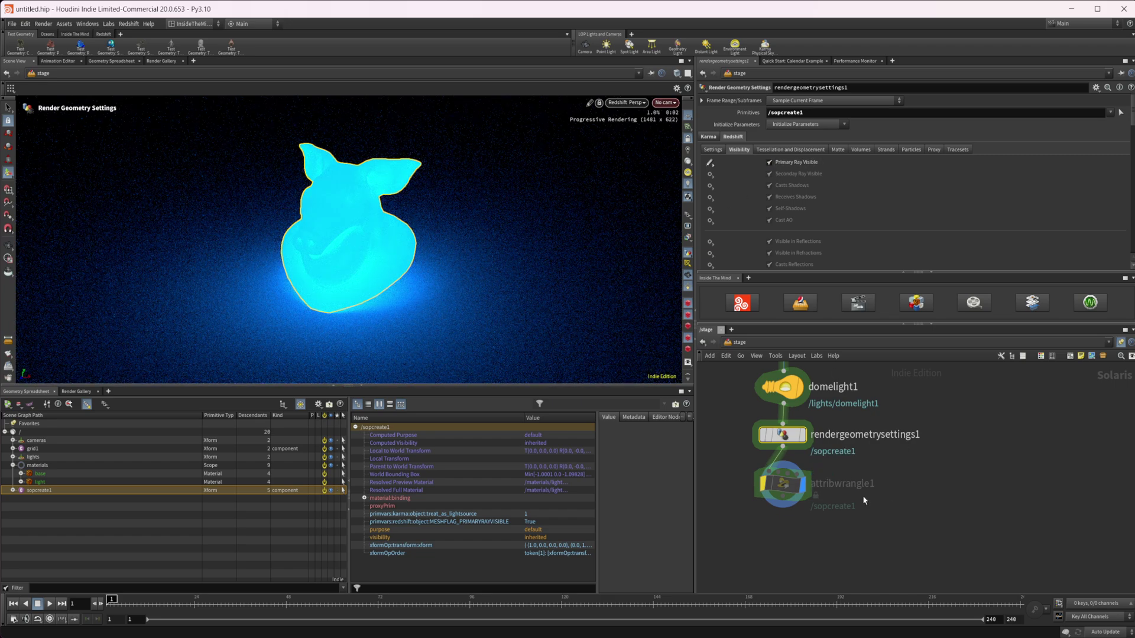
# Bypass rendergeometrysettings1 and switch the viewport renderer to Houdini GL.
pyautogui.moveTo(780, 438)
pyautogui.click(757, 409)
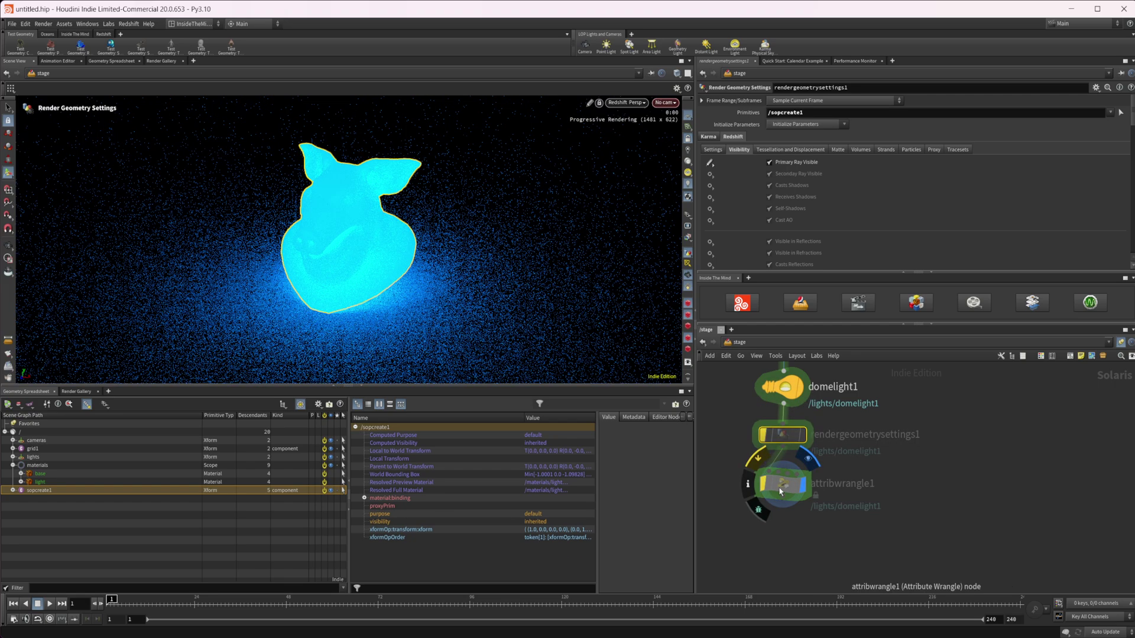
pyautogui.click(781, 484)
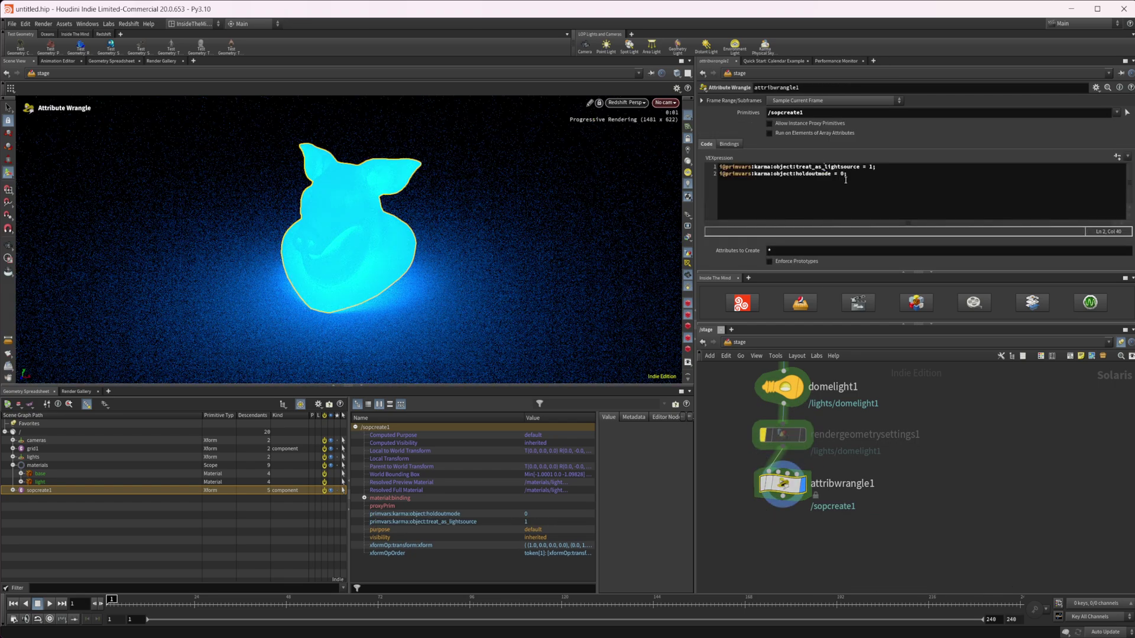
pyautogui.moveTo(862, 176); pyautogui.dragTo(718, 175)
pyautogui.hotkey('ctrl', 'c')
pyautogui.click(626, 103)
pyautogui.click(627, 137)
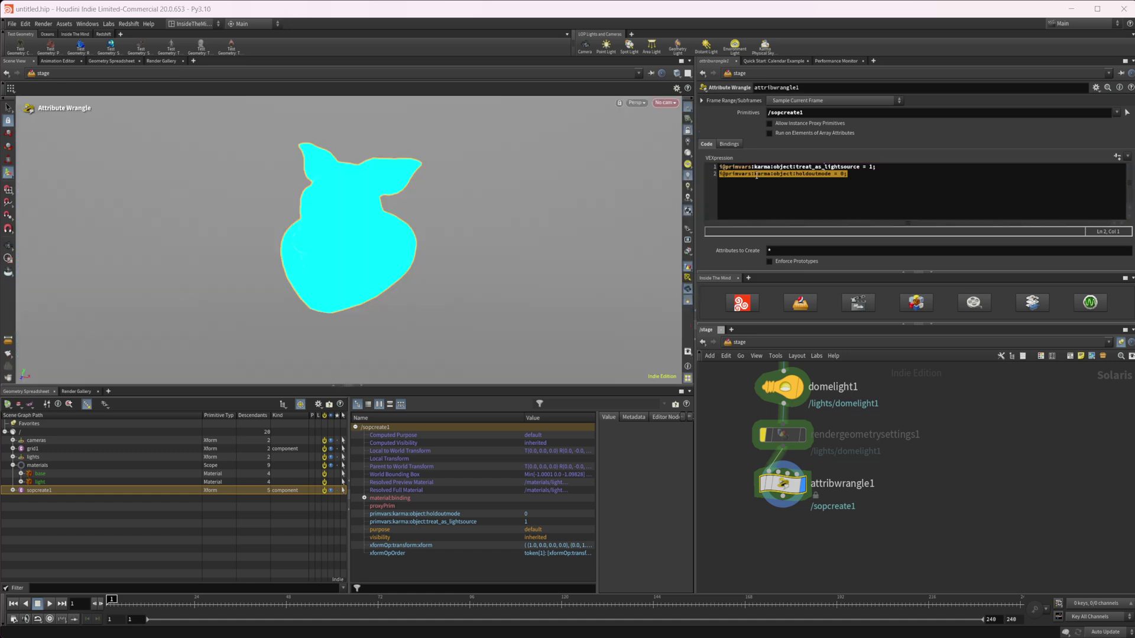
# Duplicate the holdoutmode VEX line as a new line 3.
pyautogui.click(861, 189)
pyautogui.moveTo(851, 175); pyautogui.dragTo(715, 180)
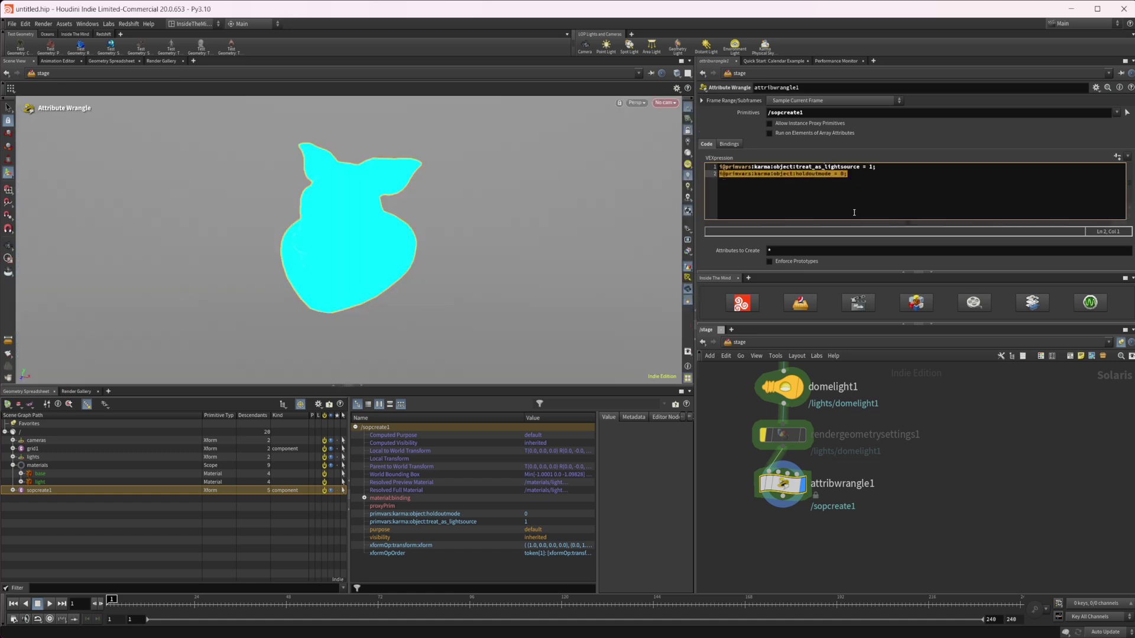
pyautogui.click(877, 188)
pyautogui.press('Return')
pyautogui.hotkey('ctrl', 'v')
pyautogui.click(723, 180)
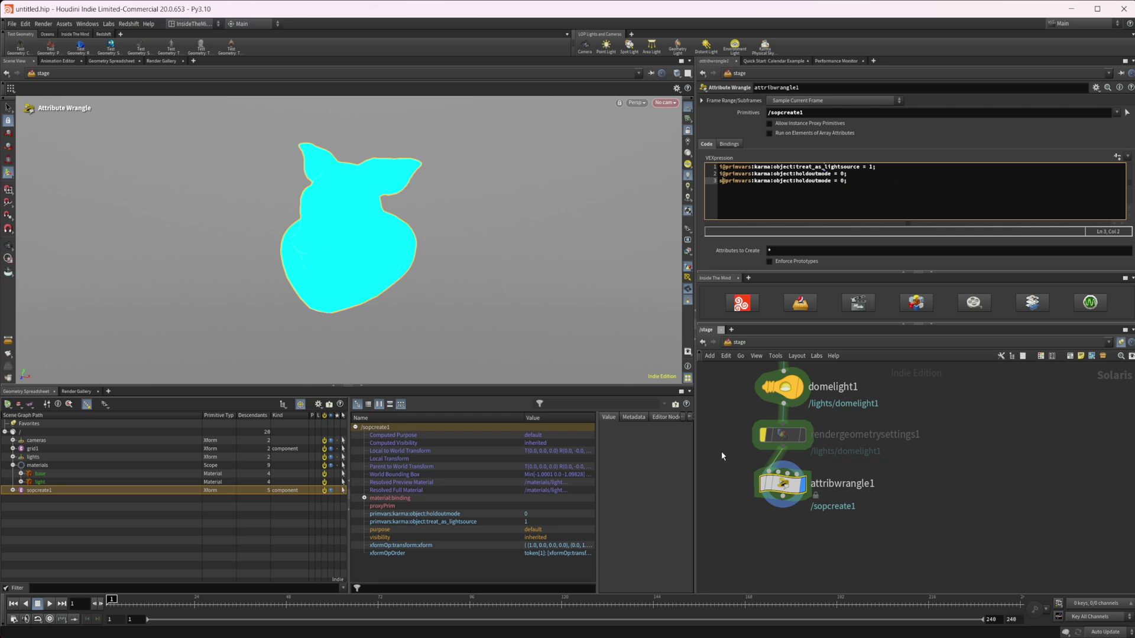
# Inspect rendergeometrysettings1's attributes, keep it bypassed, and return to the wrangle code.
pyautogui.moveTo(781, 443)
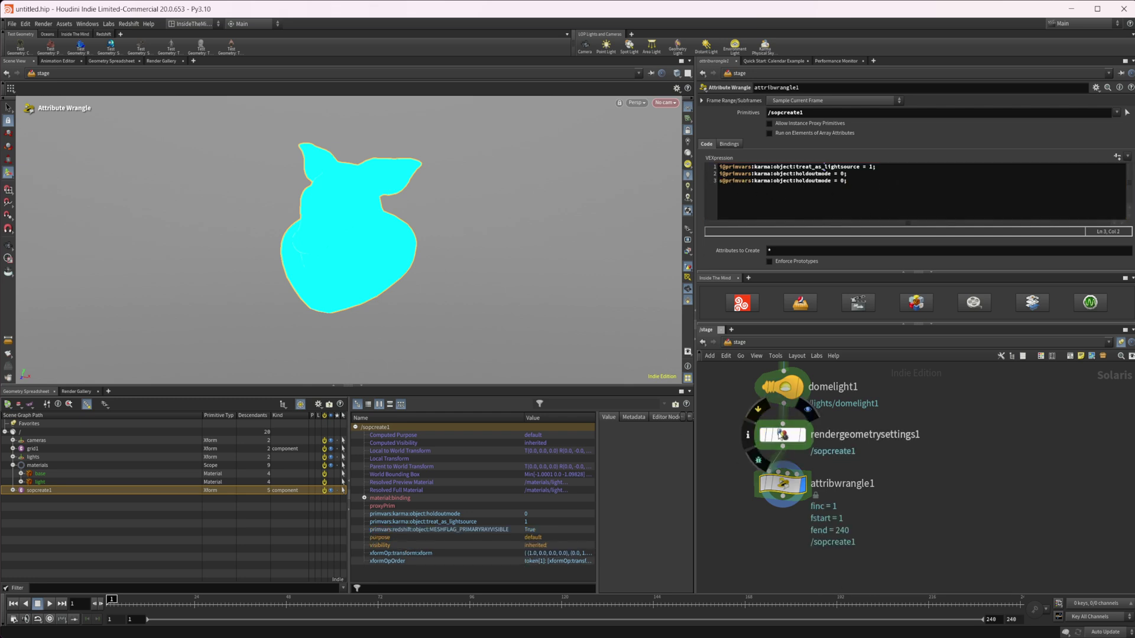
pyautogui.click(782, 436)
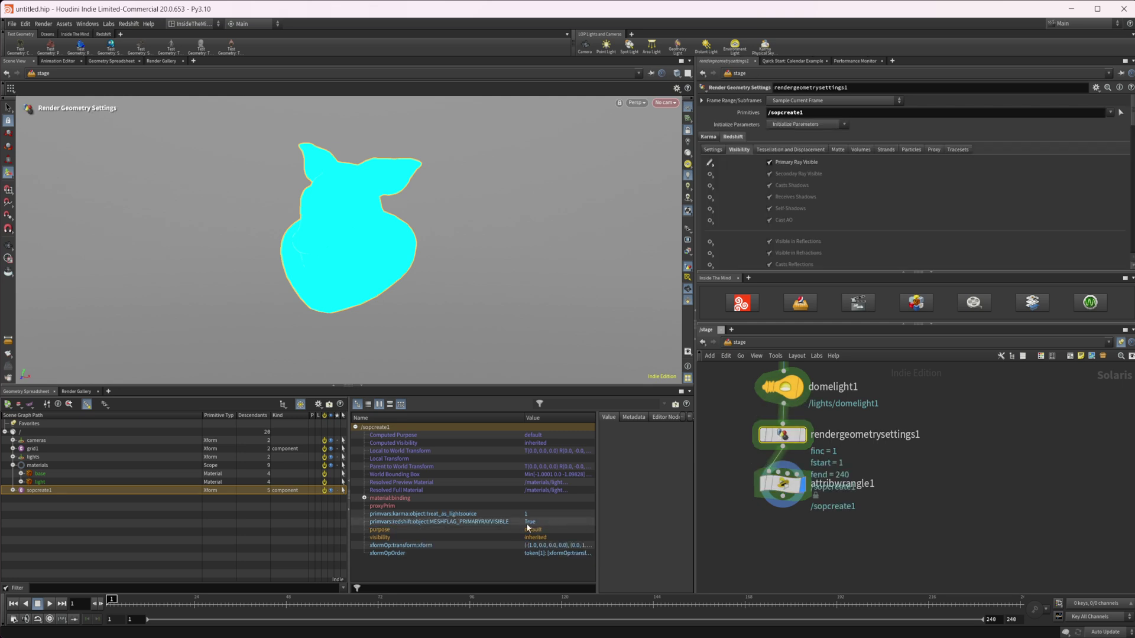
pyautogui.click(762, 436)
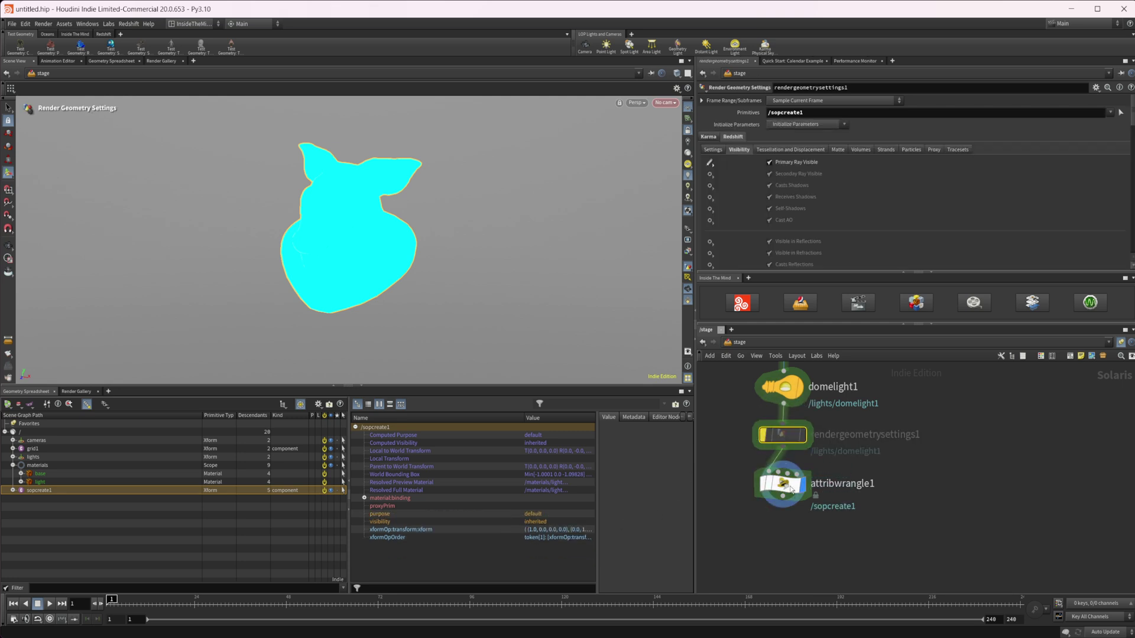
pyautogui.click(781, 484)
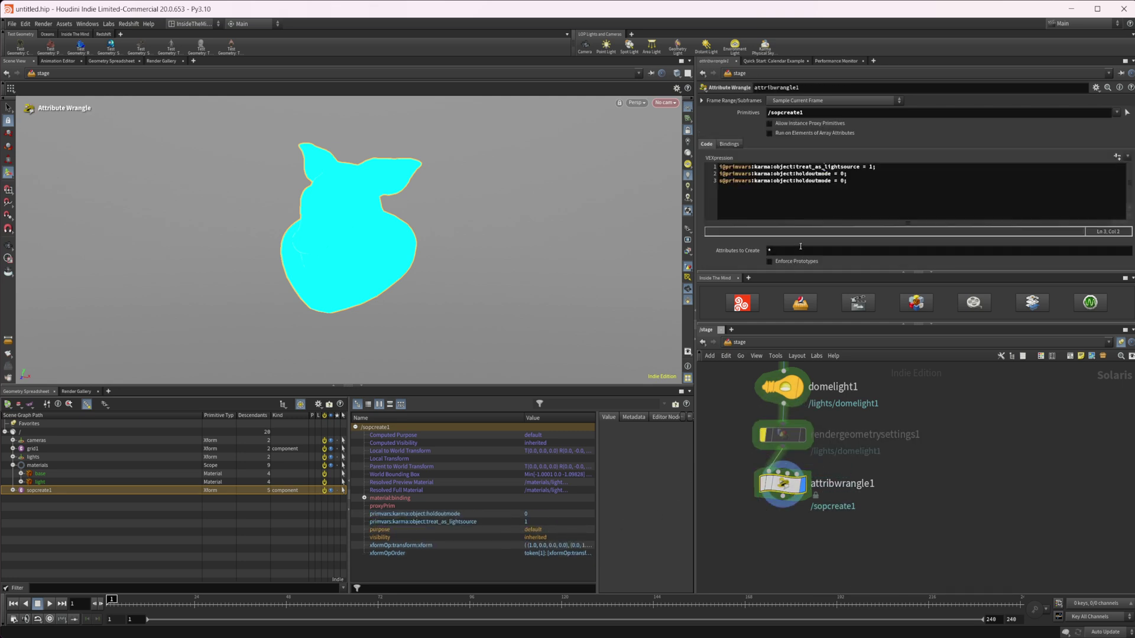
# Edit line 3 to set redshift:object:MESHFLAG_PRIMARYRAYVISIBLE = "True".
pyautogui.click(770, 182)
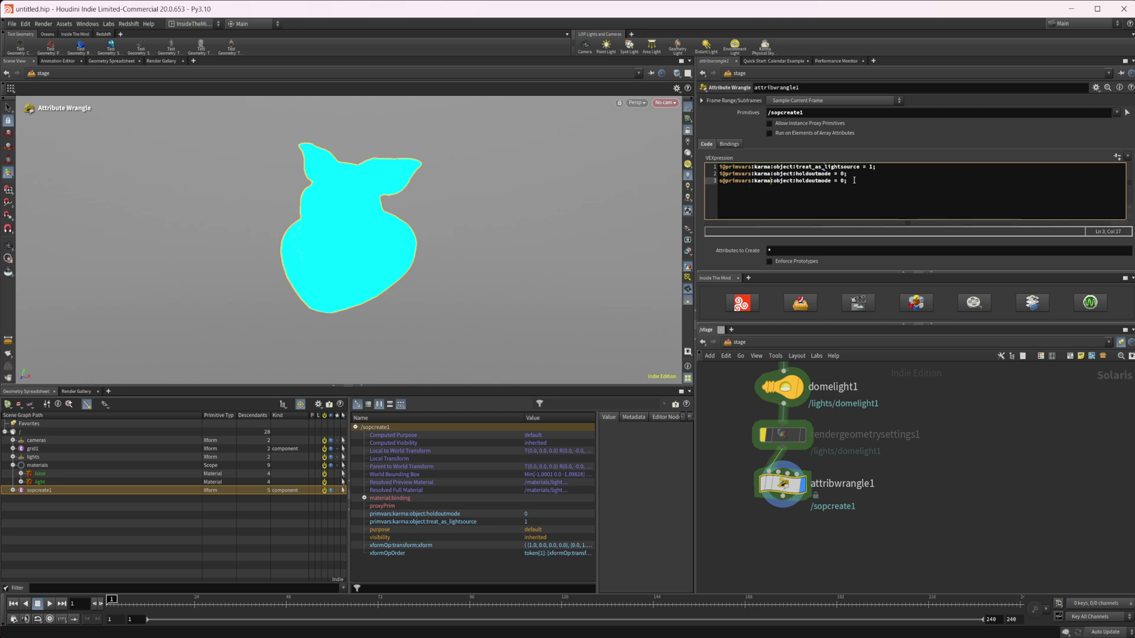
pyautogui.press('BackSpace')
pyautogui.press('BackSpace')
pyautogui.press('BackSpace')
pyautogui.press('BackSpace')
pyautogui.press('BackSpace')
pyautogui.write('red')
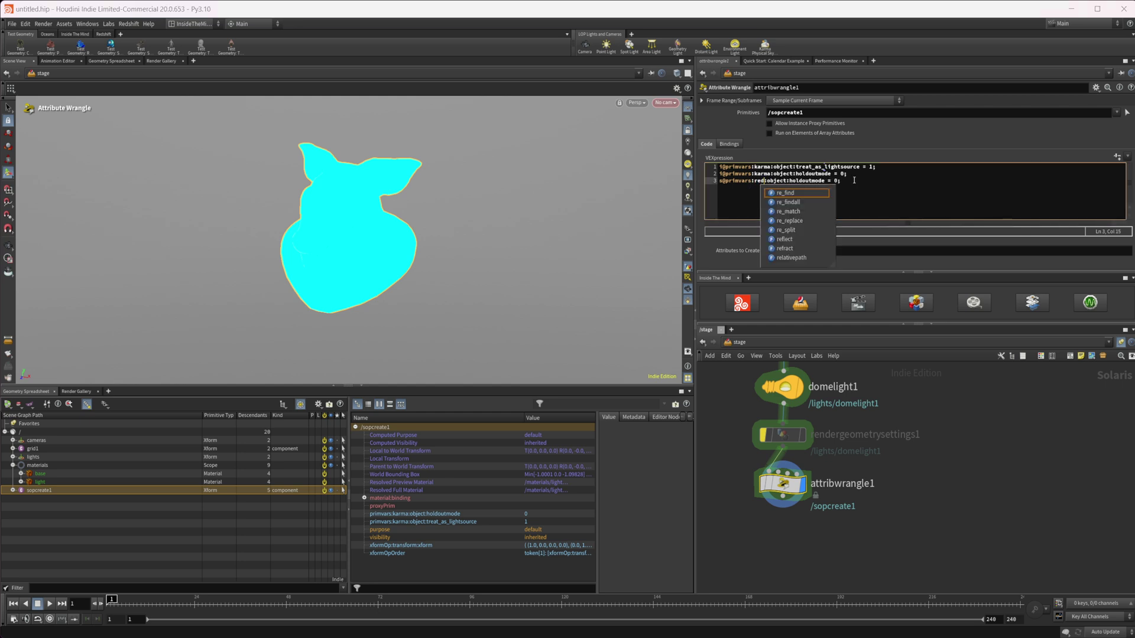
pyautogui.write('shift:')
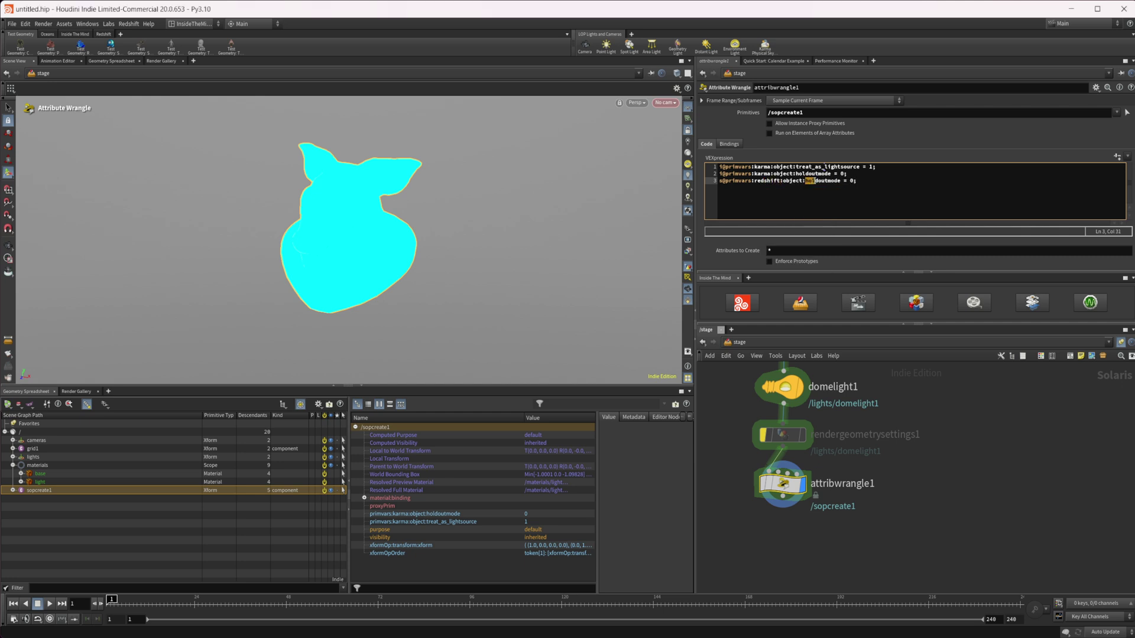
pyautogui.moveTo(806, 180); pyautogui.dragTo(865, 180)
pyautogui.press('BackSpace')
pyautogui.write('MESHFLAG_PRIMARYRAYVISIBLE = "True";')
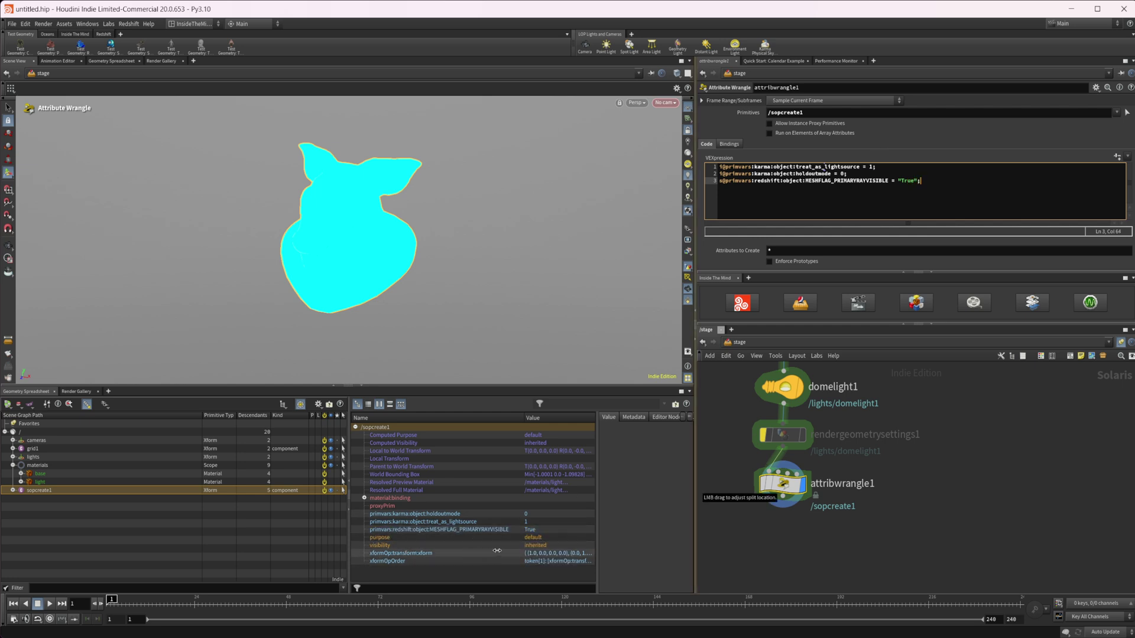
# Switch the viewport renderer to Redshift and select the attribute name on VEX line 3.
pyautogui.click(635, 102)
pyautogui.click(649, 173)
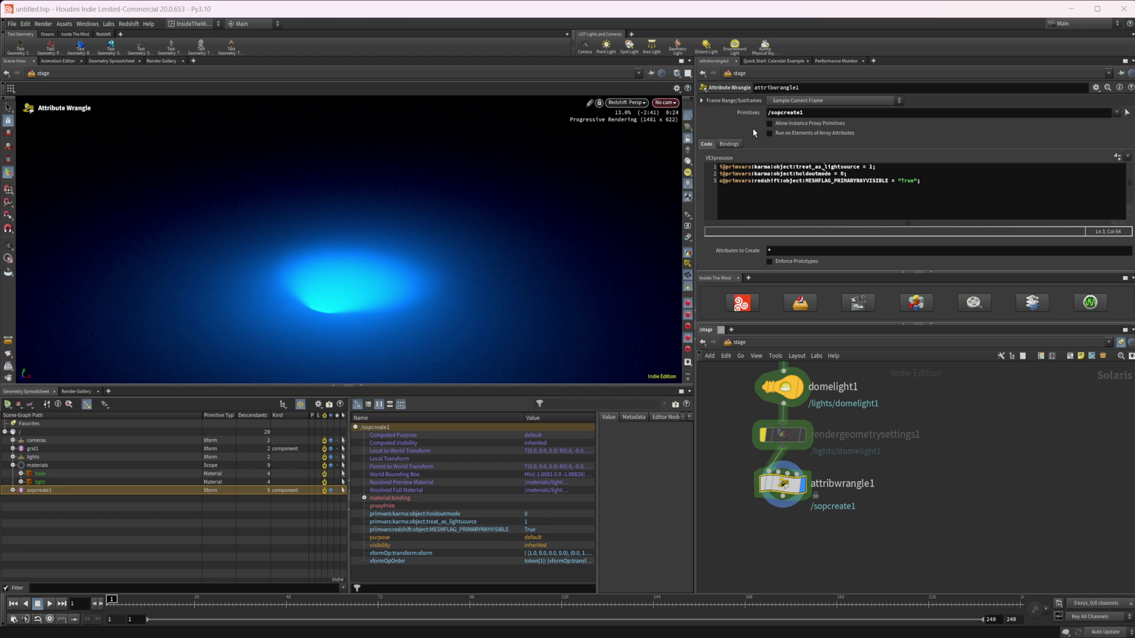
pyautogui.moveTo(727, 180); pyautogui.dragTo(888, 180)
pyautogui.hotkey('ctrl', 'c')
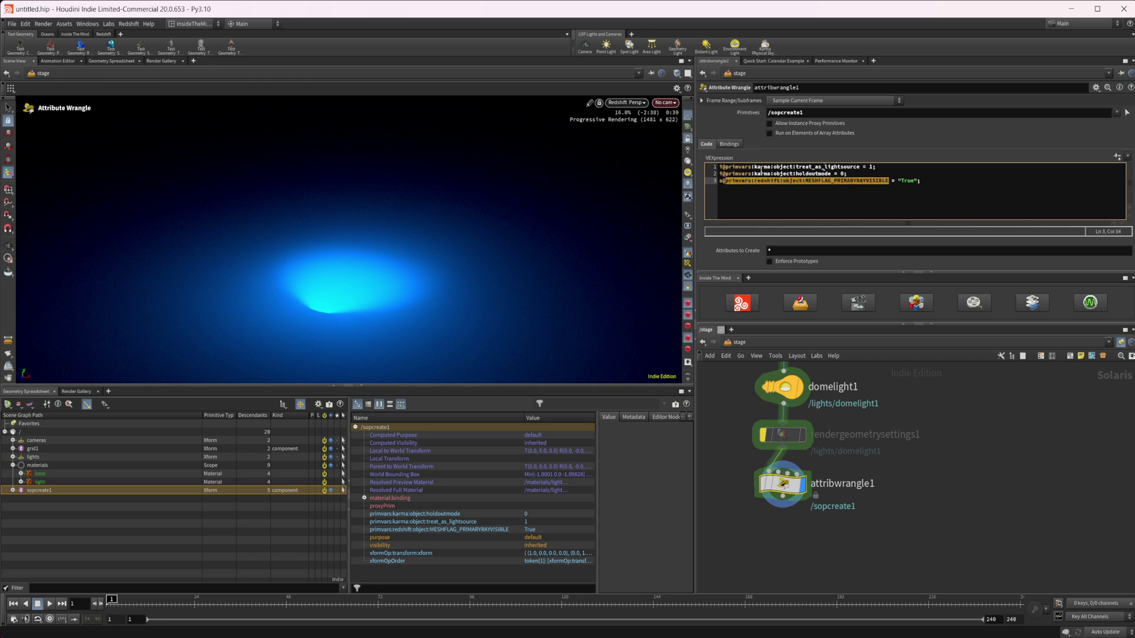
# Add a bool binding for the pasted Redshift MESHFLAG_PRIMARYRAYVISIBLE attribute name.
pyautogui.click(729, 145)
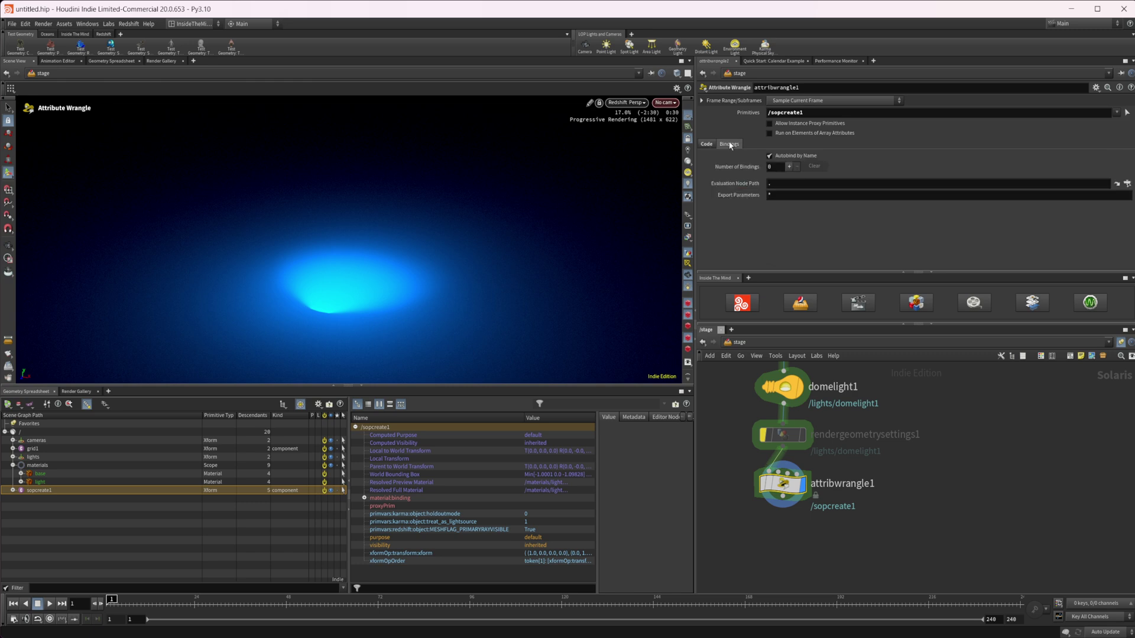
pyautogui.click(788, 166)
pyautogui.click(812, 181)
pyautogui.hotkey('ctrl', 'v')
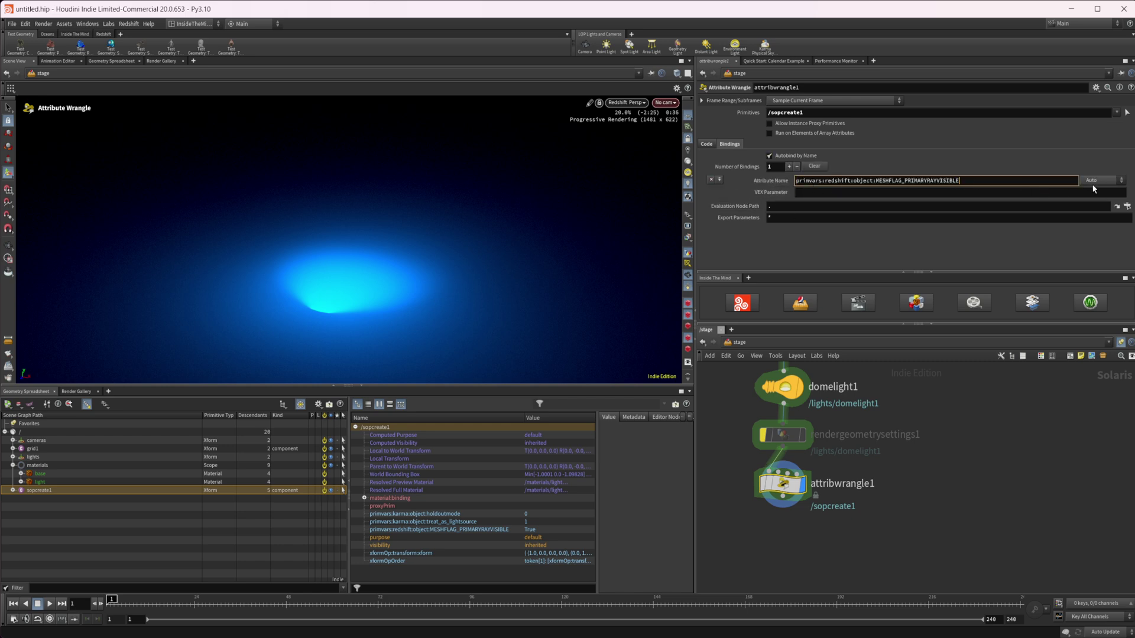
pyautogui.click(1092, 181)
pyautogui.click(1094, 198)
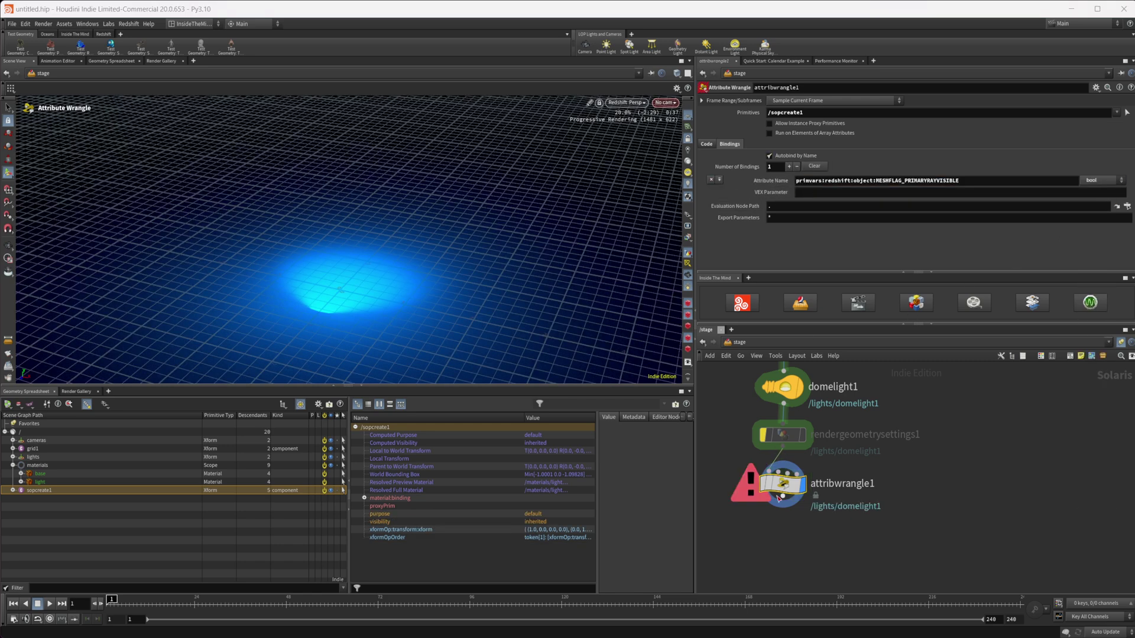
# Rewrite line 3 as an i@ attribute set to 1 and apply it.
pyautogui.click(708, 144)
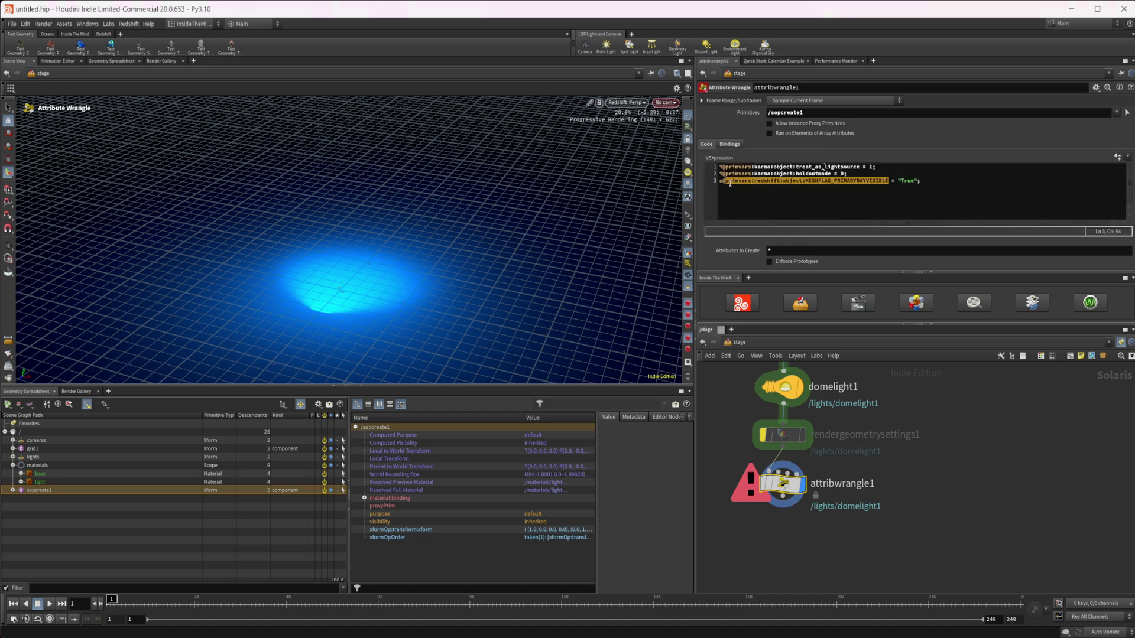
pyautogui.click(725, 182)
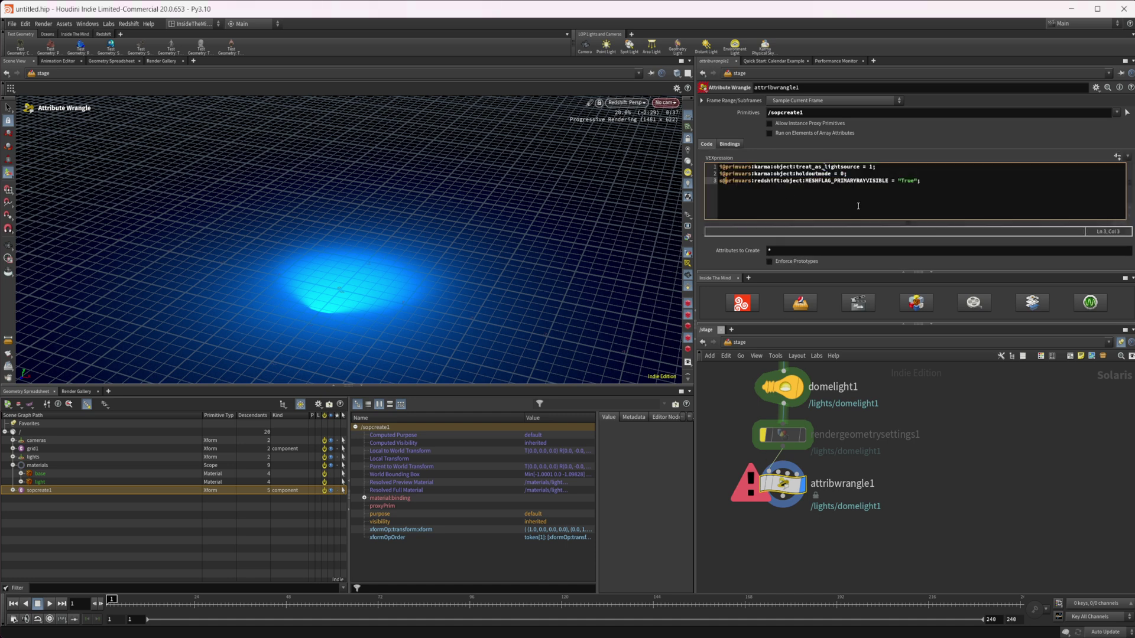
pyautogui.press('BackSpace')
pyautogui.write('i')
pyautogui.click(918, 182)
pyautogui.press('BackSpace')
pyautogui.press('BackSpace')
pyautogui.press('BackSpace')
pyautogui.press('BackSpace')
pyautogui.press('BackSpace')
pyautogui.press('BackSpace')
pyautogui.write('1')
pyautogui.hotkey('ctrl', 'Return')
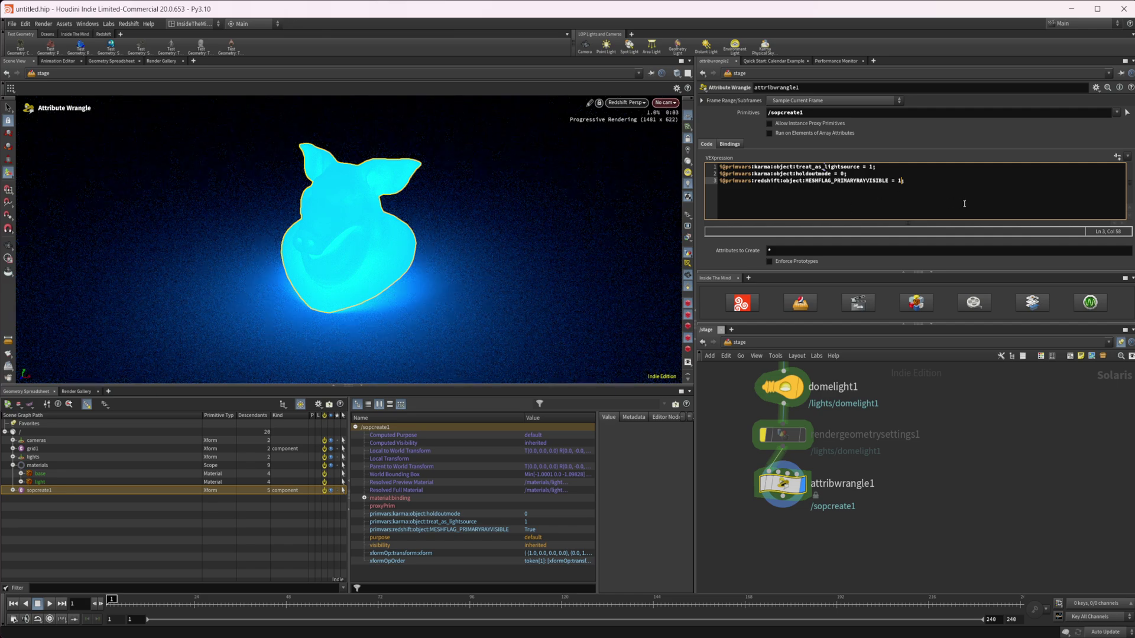
# Change the line-3 value to 0 and apply, hiding the pig head.
pyautogui.press('BackSpace')
pyautogui.write('0')
pyautogui.hotkey('ctrl', 'Return')
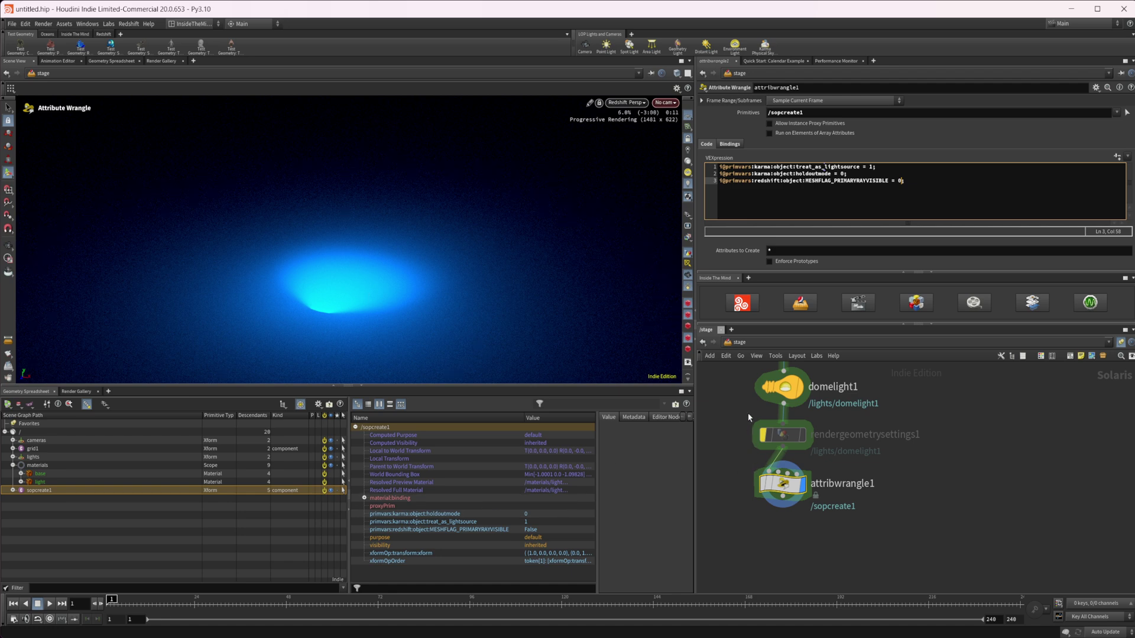
# Review the node chain and select rendergeometrysettings1 to show its Redshift visibility parameters.
pyautogui.scroll(7, 746, 412)
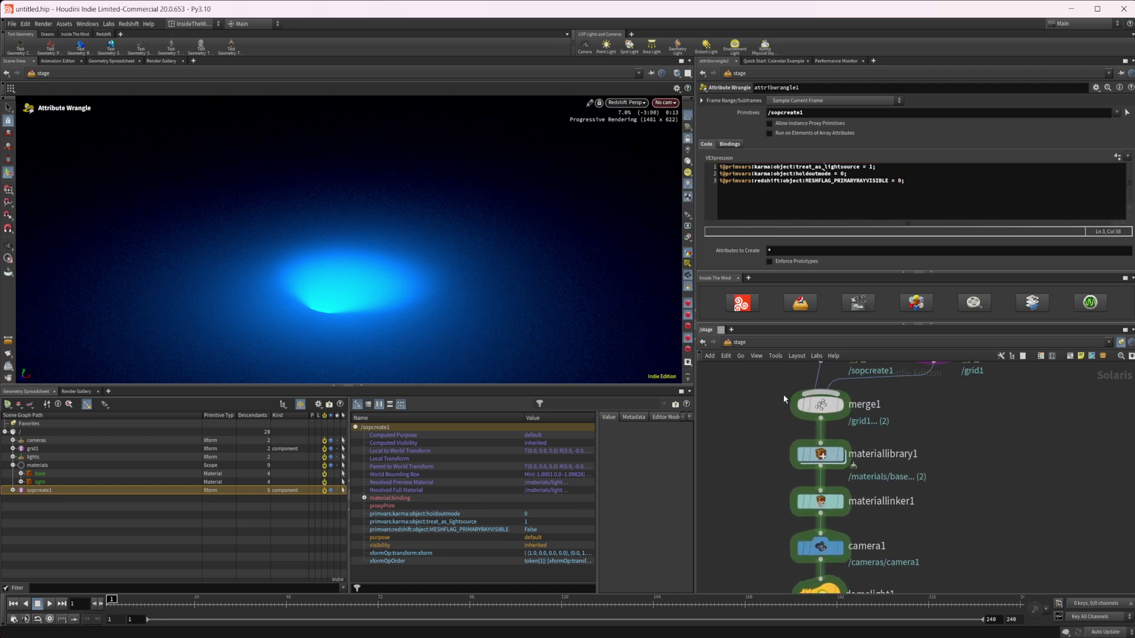
pyautogui.scroll(2, 795, 487)
pyautogui.scroll(-2, 925, 452)
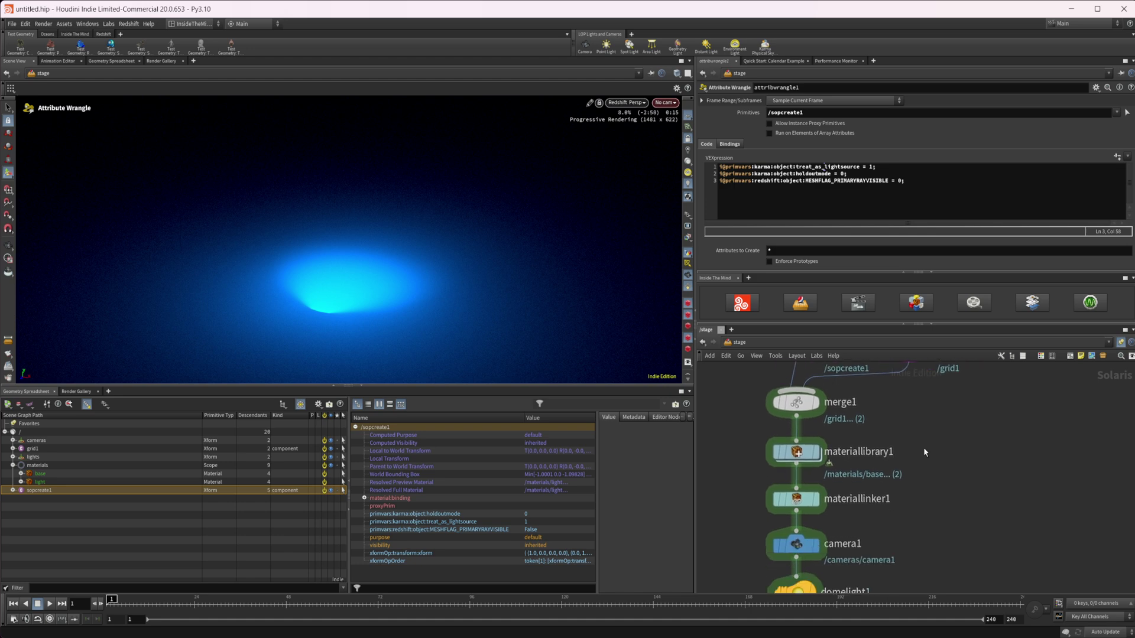
pyautogui.scroll(-4, 913, 491)
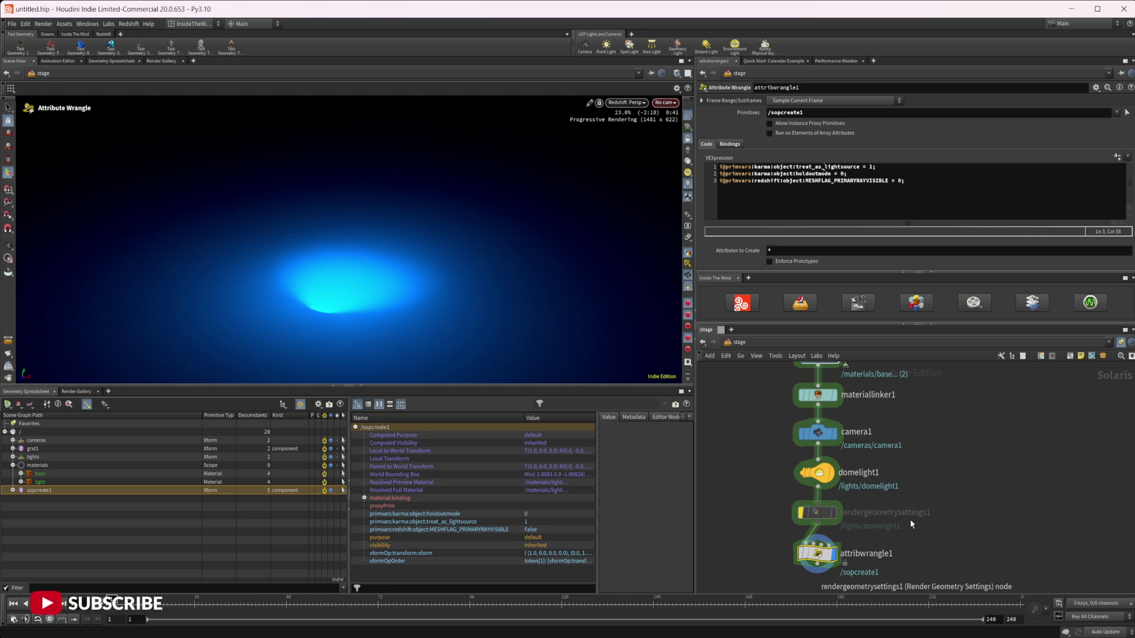
pyautogui.click(816, 516)
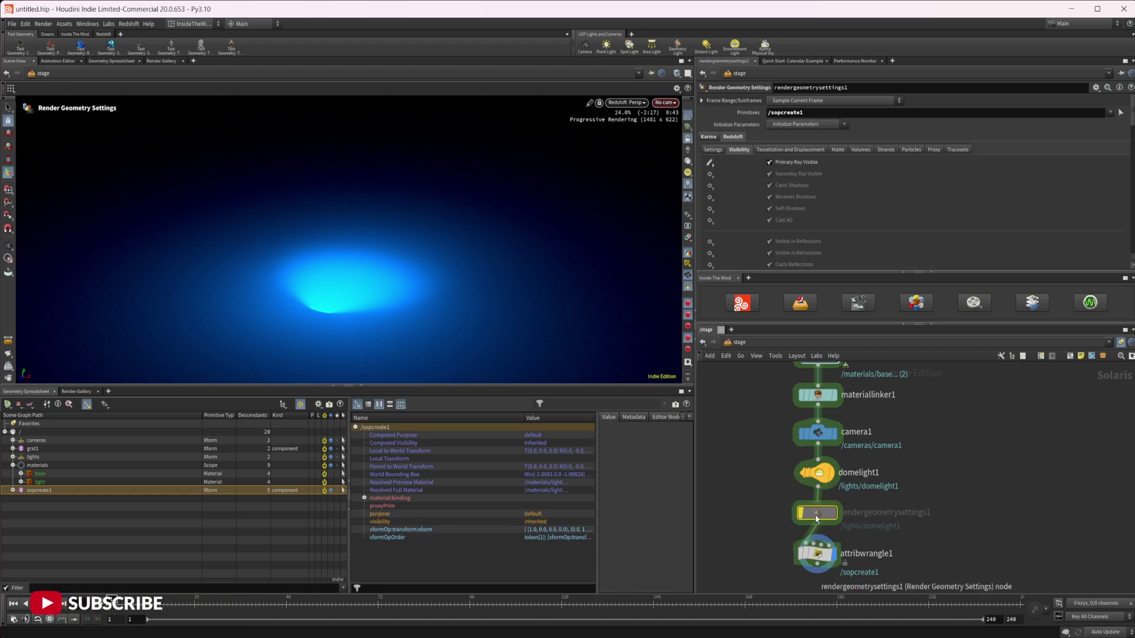